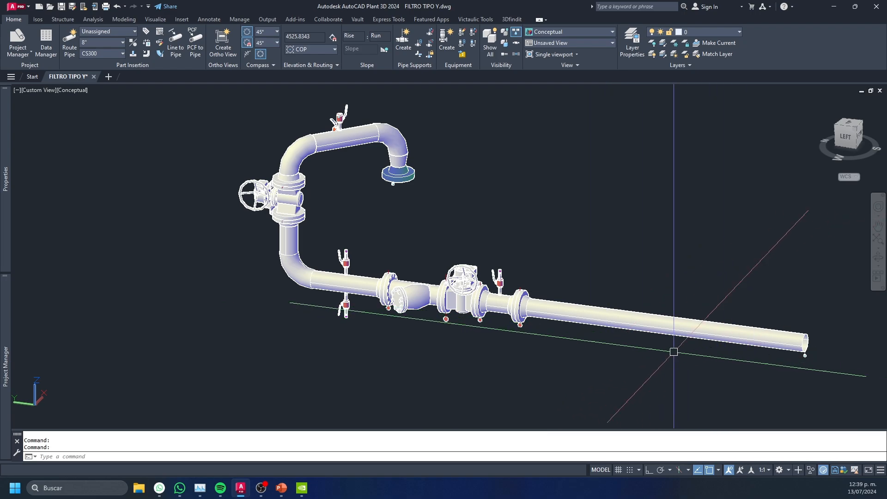
- Examine the existing piping run with its valves, flanges and open pipe end from several angles
mouse_move(390, 223)
middle_mouse_down("shift")
mouse_move(386, 241)
mouse_move(404, 229)
middle_mouse_up("shift")
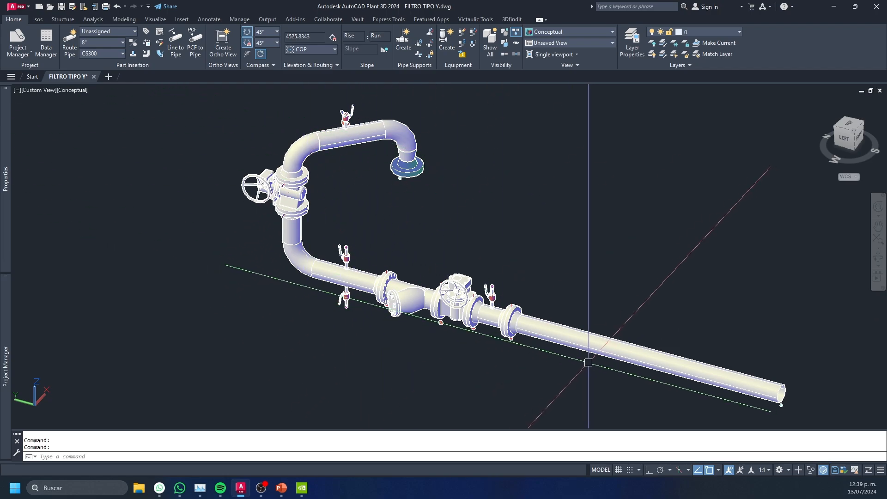
scroll(430, 172, "up", 3)
middle_click_drag(431, 174, 585, 199, "shift")
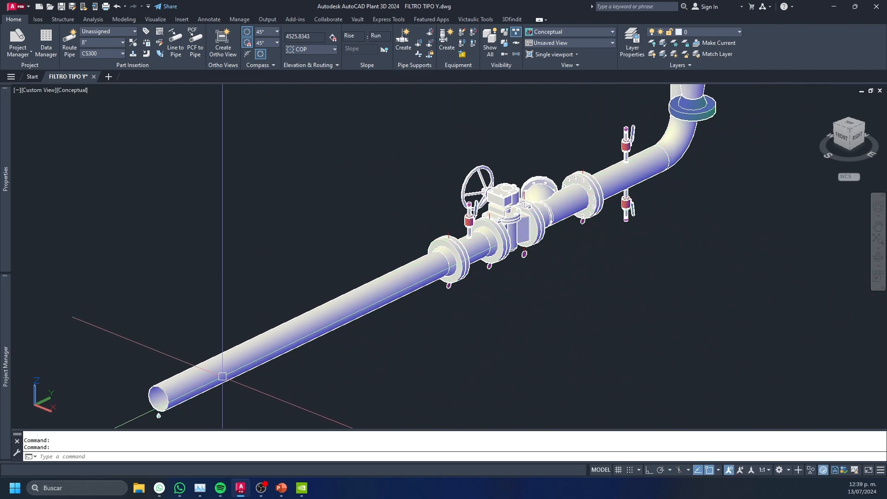
scroll(358, 327, "down", 3)
middle_click_drag(323, 341, 485, 346, "shift")
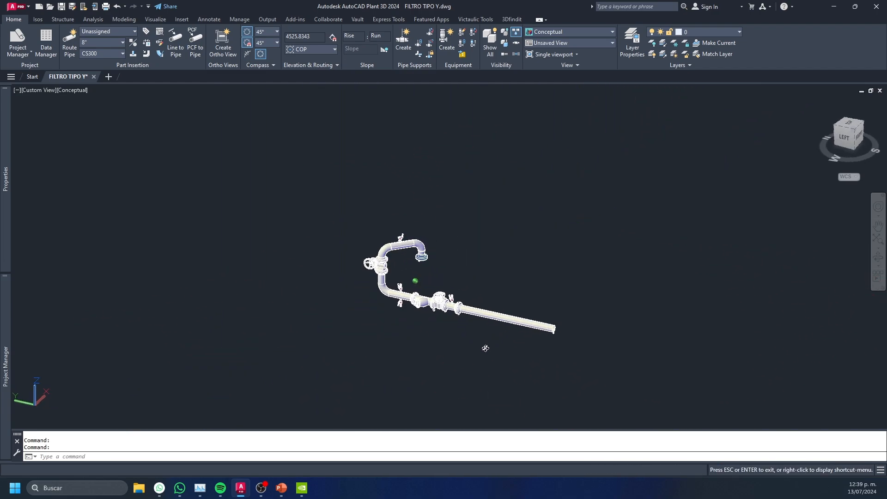
scroll(461, 311, "up", 4)
middle_click_drag(432, 263, 452, 278, "shift")
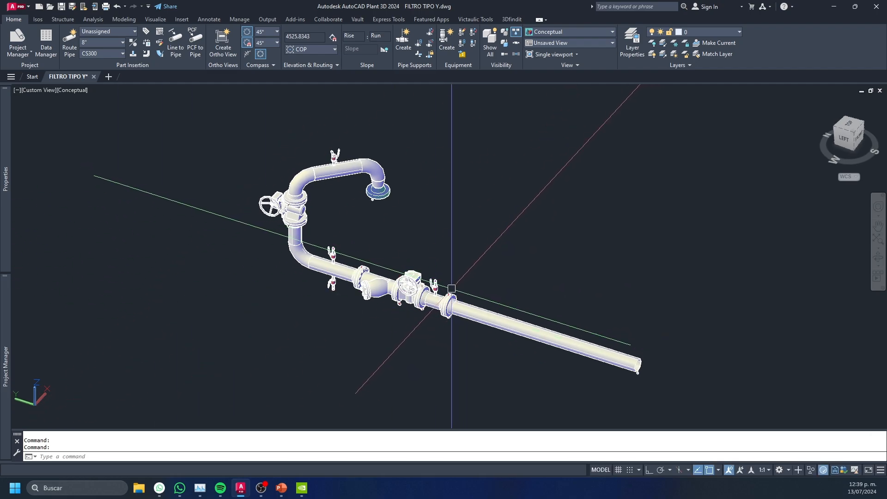
scroll(412, 308, "down", 5)
scroll(411, 308, "up", 5)
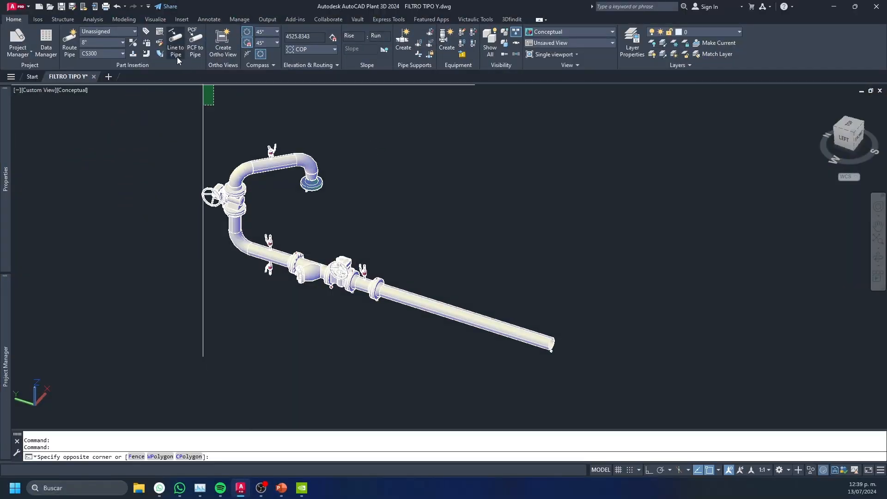
- Open the Pipe Spec Viewer and extend the long pipe's open end with a vertical rise followed by a horizontal segment
key("Escape")
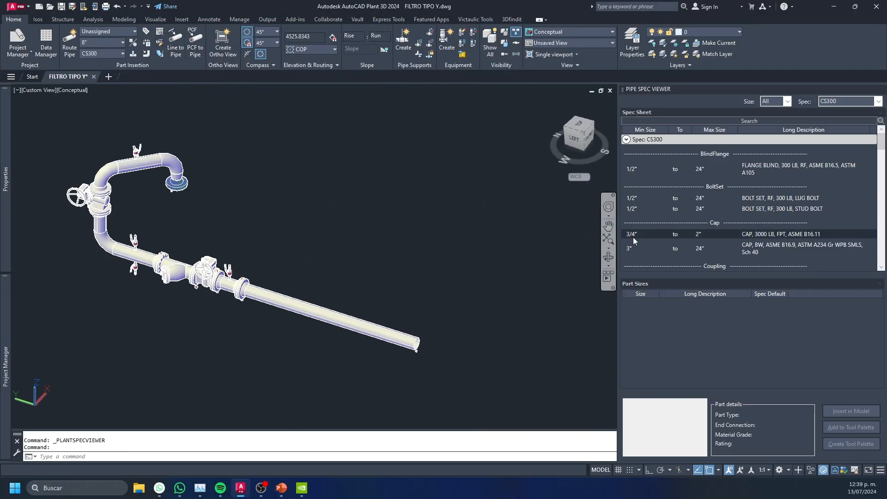
left_click(416, 343)
left_click(418, 345)
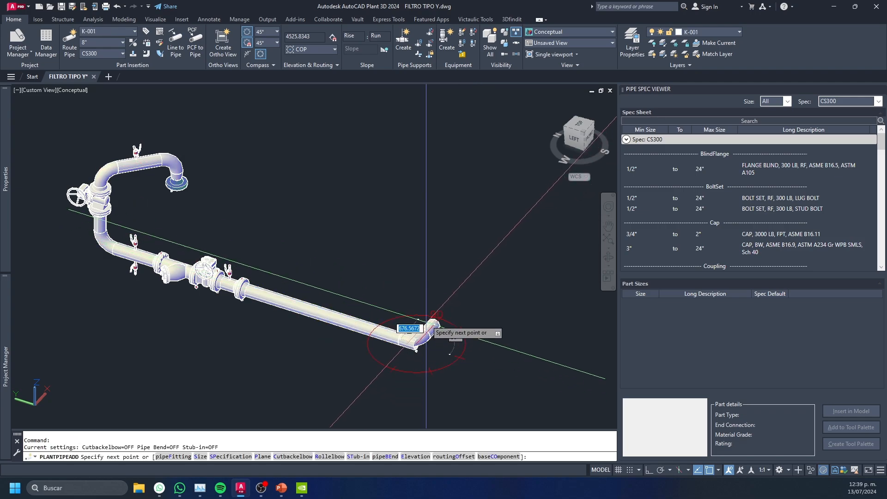
left_click(415, 245)
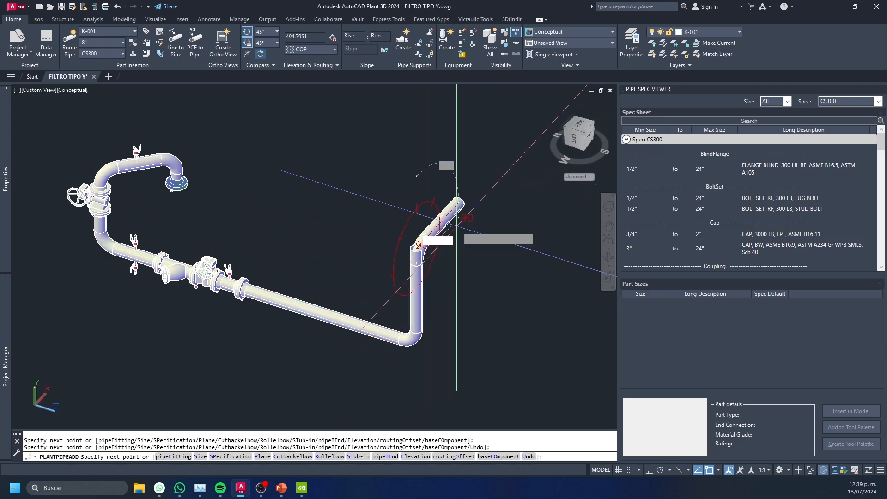
key("Escape")
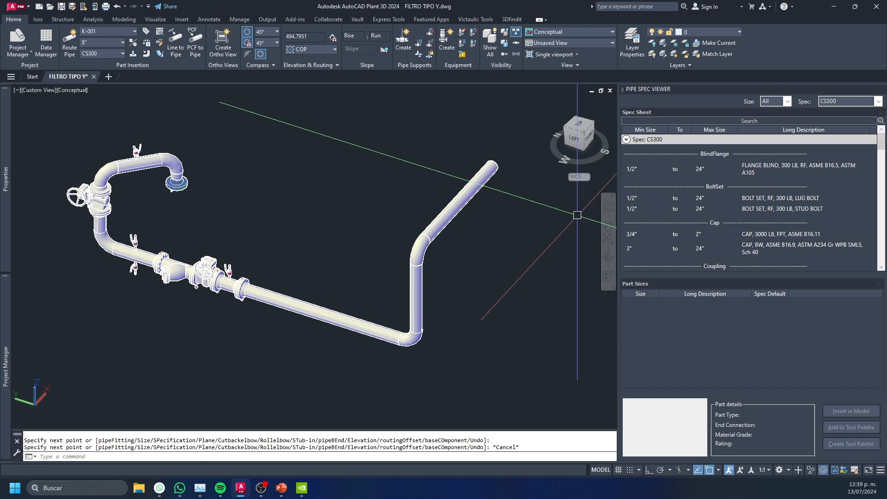
left_click(785, 102)
left_click(784, 104)
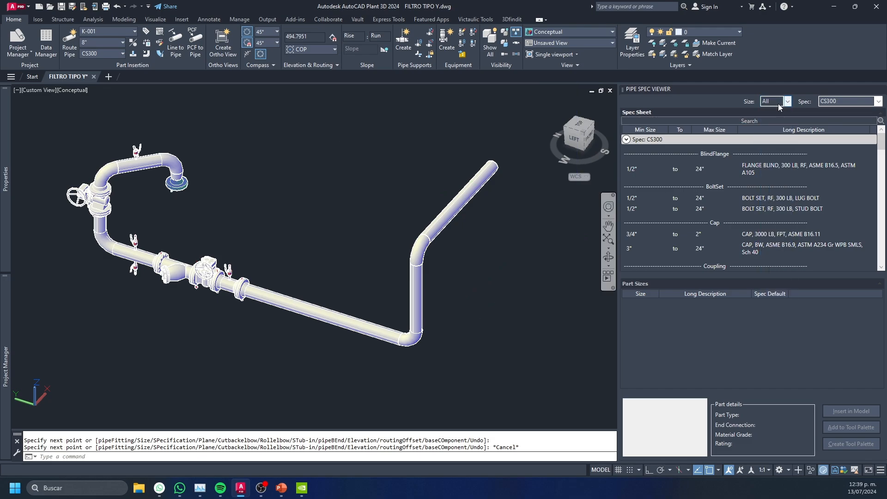
mouse_move(455, 254)
middle_mouse_down("shift")
mouse_move(367, 257)
mouse_move(299, 226)
mouse_move(321, 224)
middle_mouse_up("shift")
key("Escape")
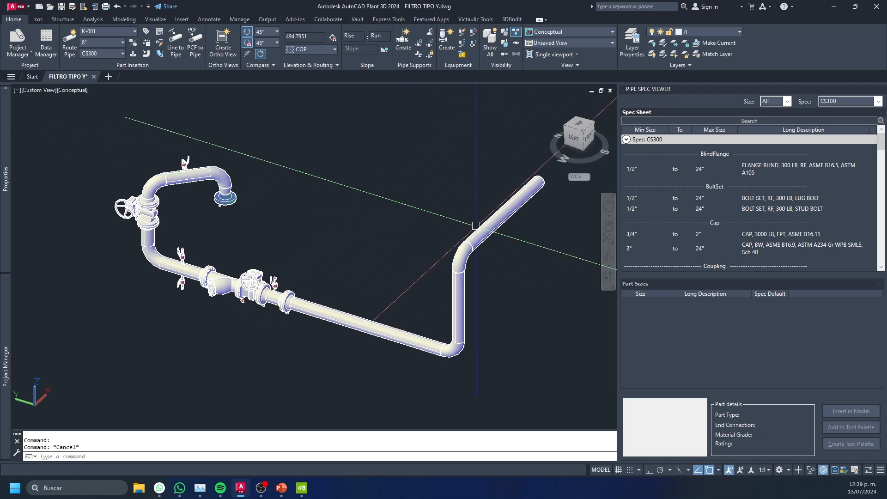
left_click(495, 221)
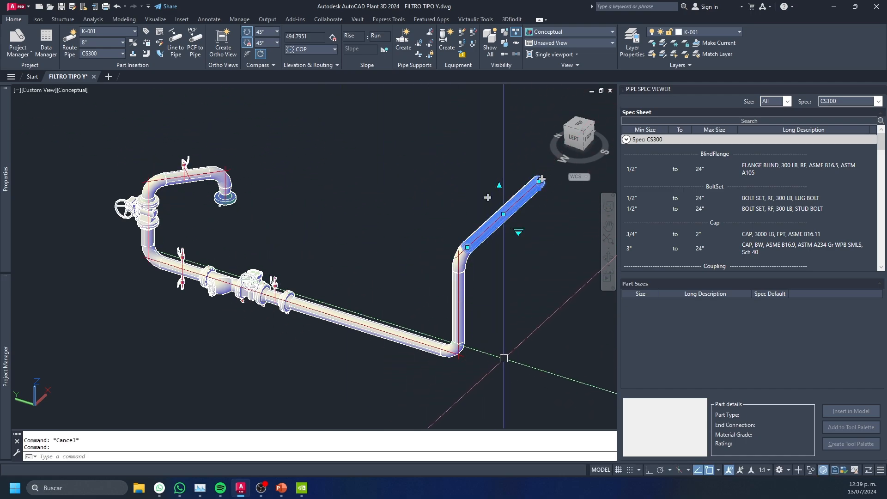
left_click(503, 358)
key("Escape")
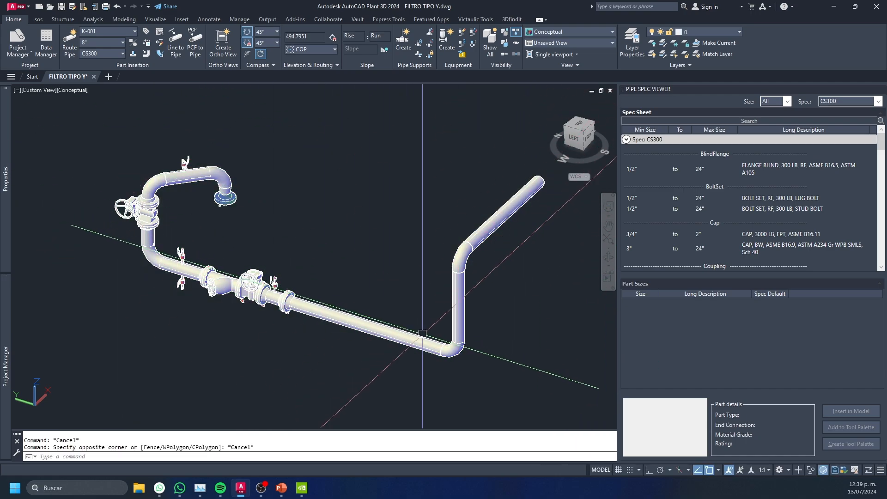
left_click(483, 229)
key("Escape")
left_click(519, 352)
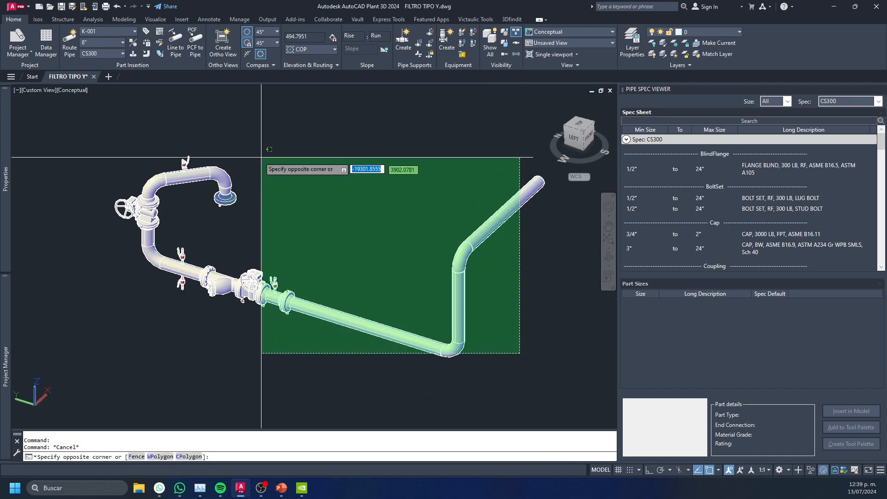
left_click(99, 126)
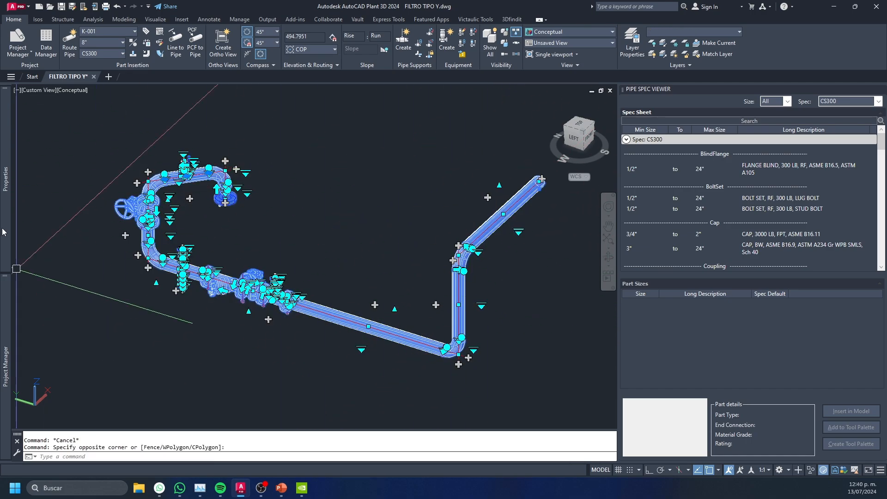
mouse_move(2, 231)
key("Escape")
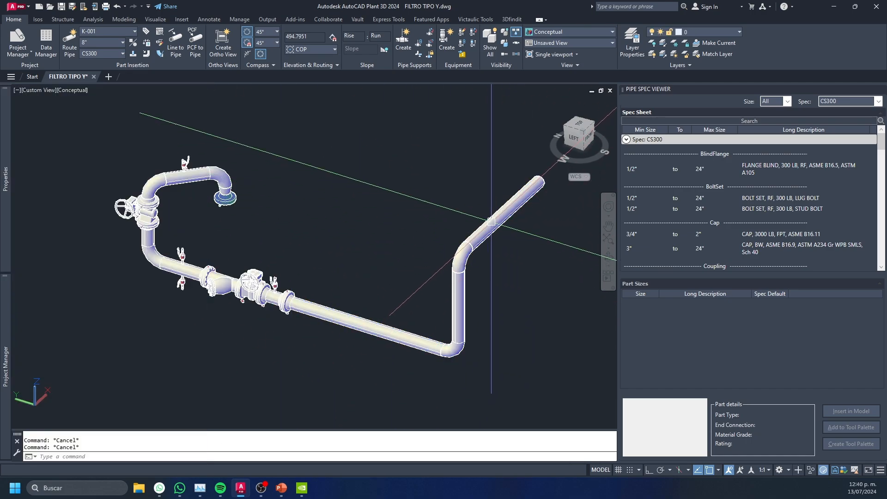
- Add all parts connected to the new upper pipe to the selection and look at their Line Number Tag property
left_click(491, 221)
right_click(492, 220)
mouse_move(524, 224)
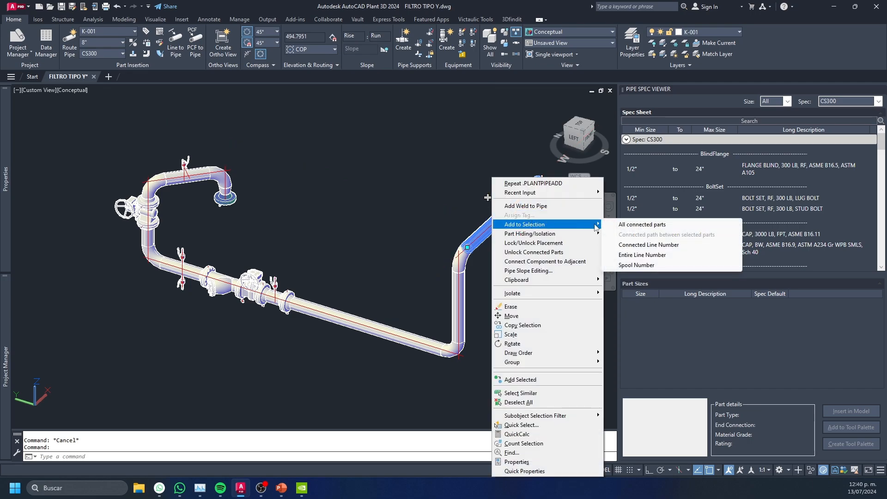
left_click(636, 225)
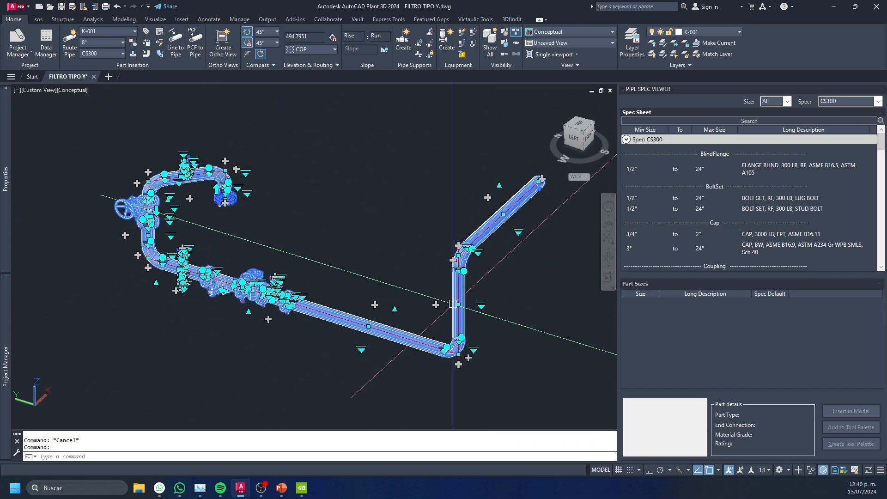
mouse_move(12, 211)
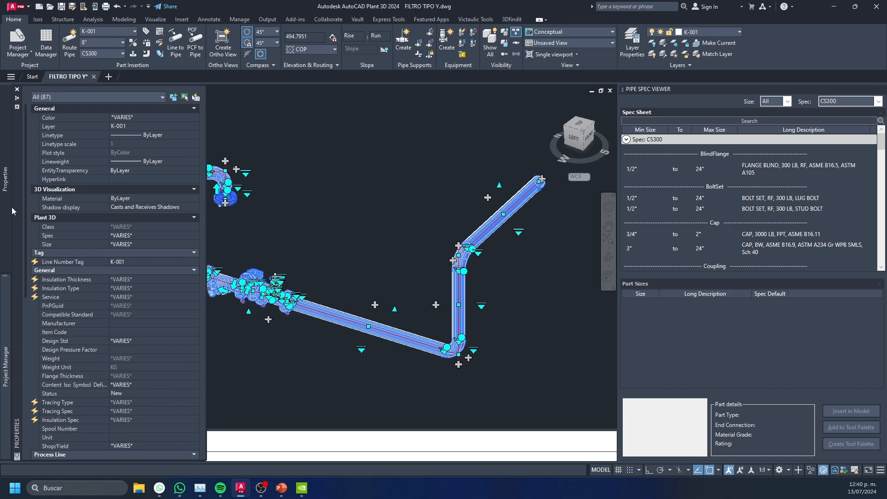
left_click(123, 263)
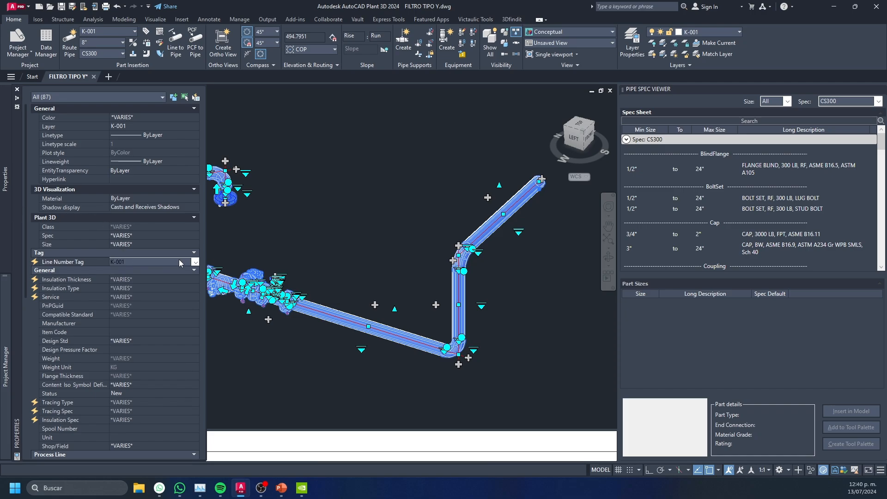
left_click(195, 265)
left_click(195, 266)
key("Escape")
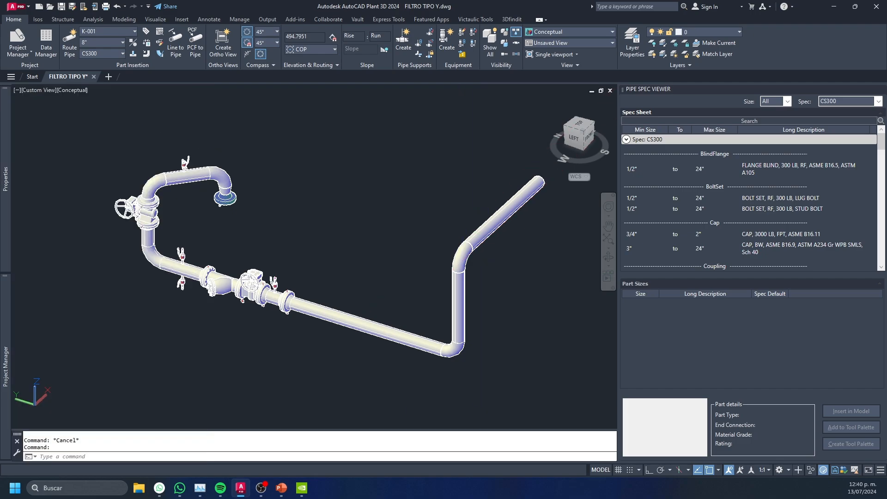
- Set the process line service of the new upper pipe to FG - FUEL GAS in its properties
left_click(501, 216)
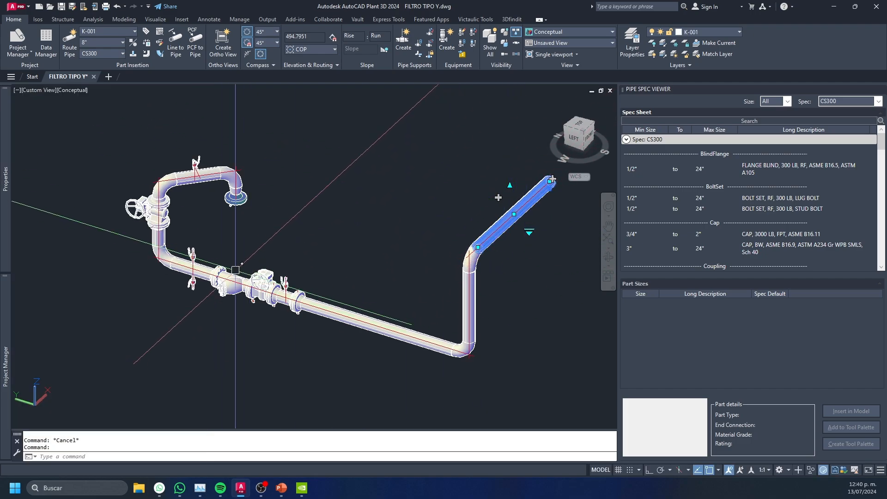
mouse_move(4, 225)
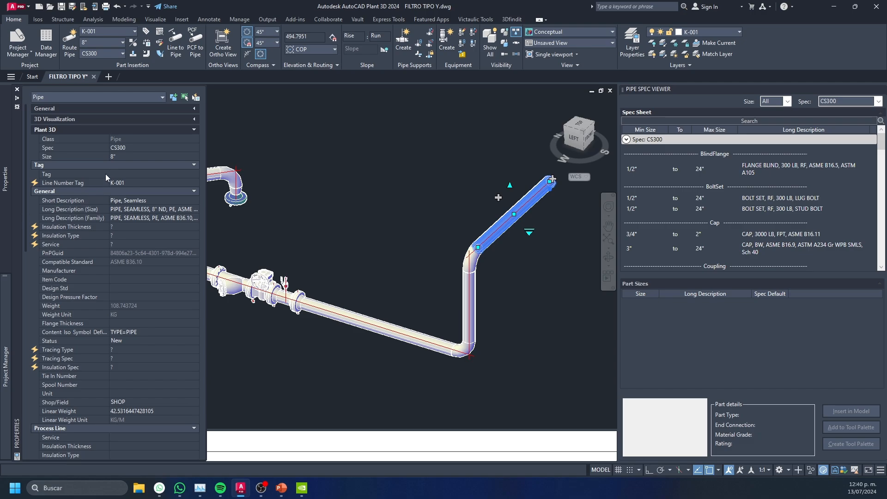
scroll(116, 171, "down", 6)
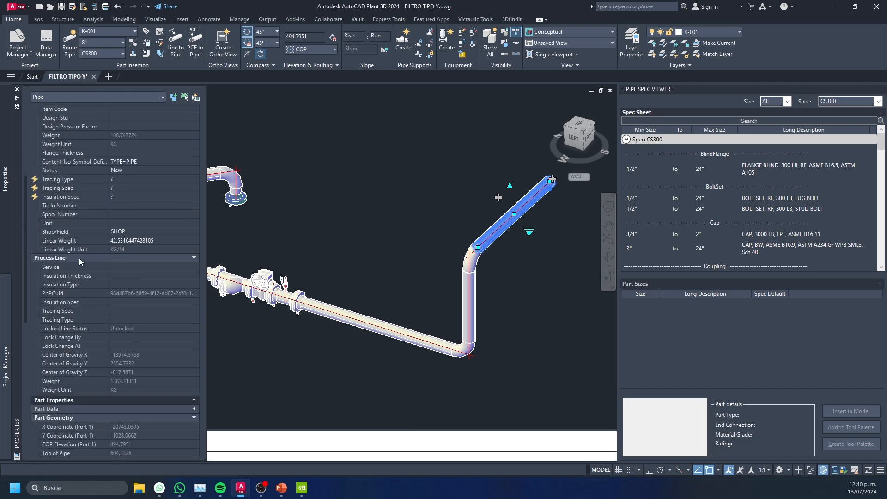
left_click(126, 268)
left_click(125, 267)
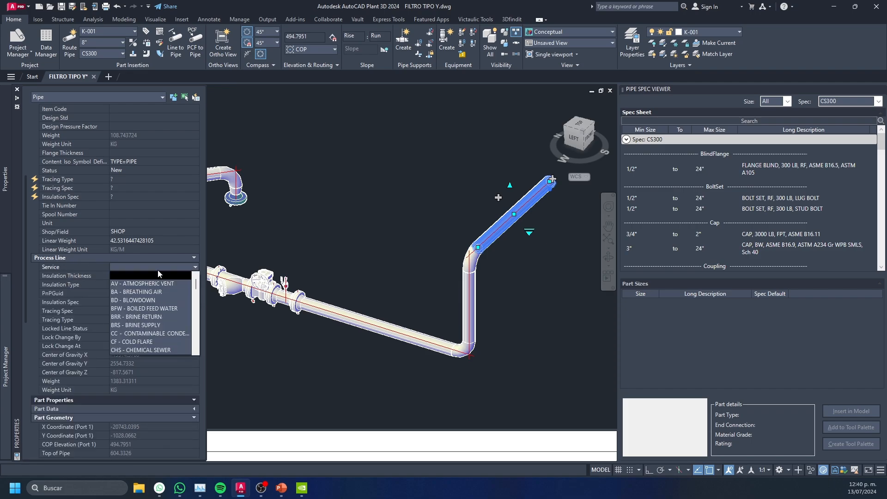
scroll(151, 292, "down", 5)
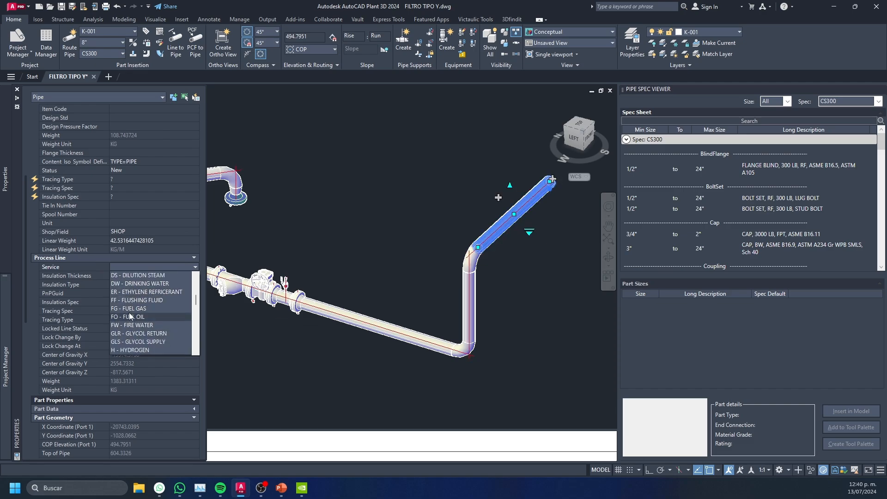
scroll(126, 306, "down", 1)
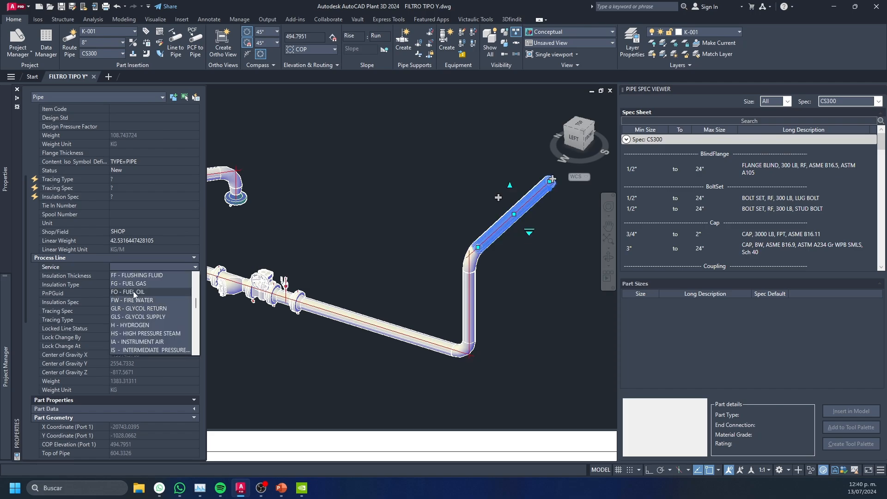
scroll(131, 294, "up", 1)
scroll(131, 294, "down", 1)
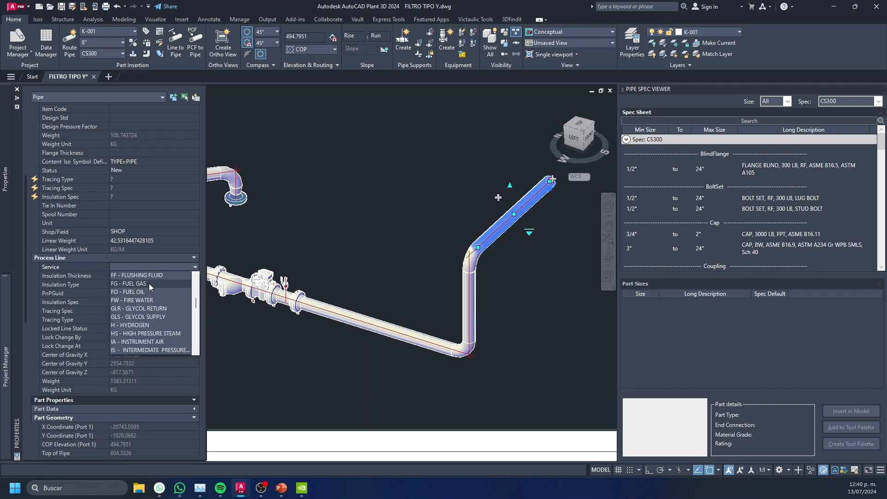
left_click(147, 283)
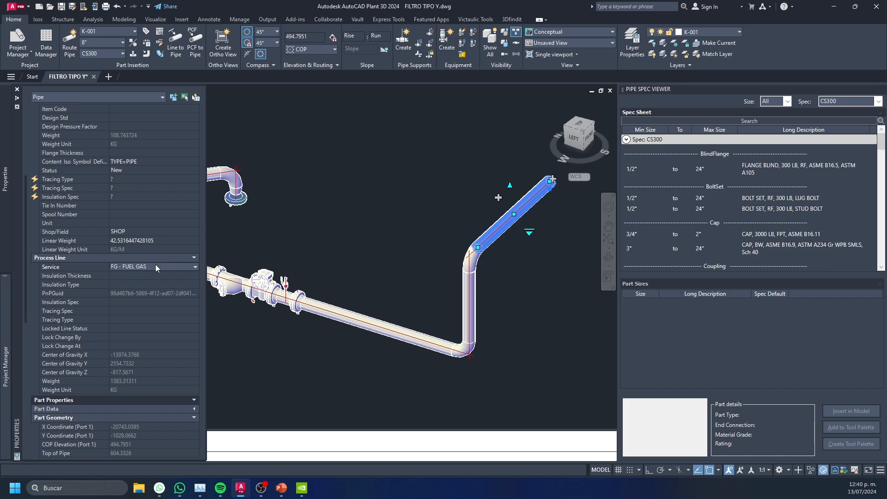
- Set the process line's insulation thickness to 25 and its insulation type to PP - Personal Protection
left_click(150, 276)
left_click(150, 276)
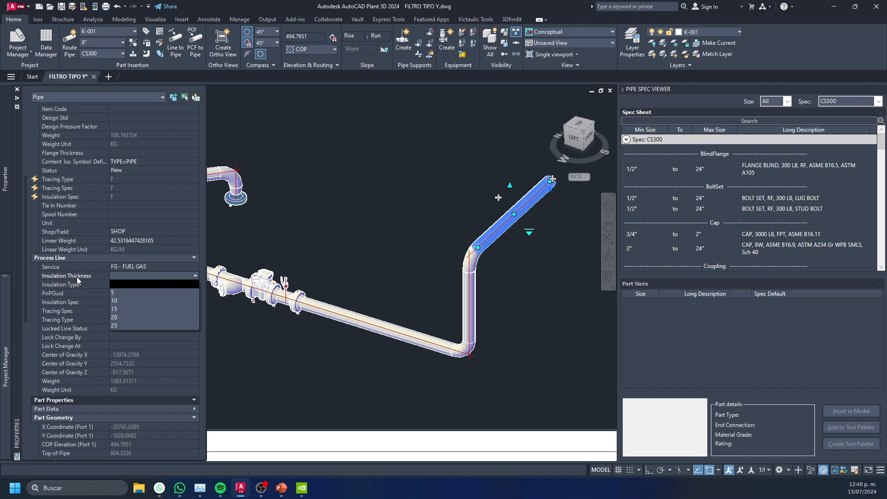
left_click(126, 327)
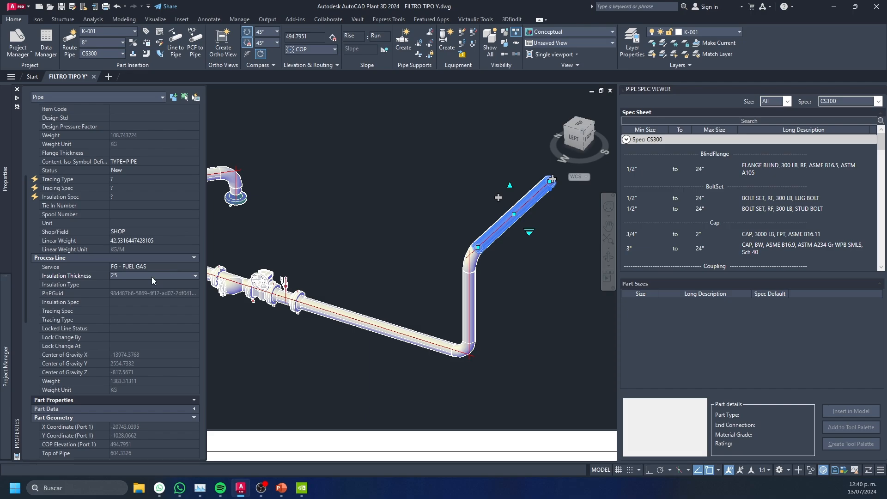
left_click(126, 284)
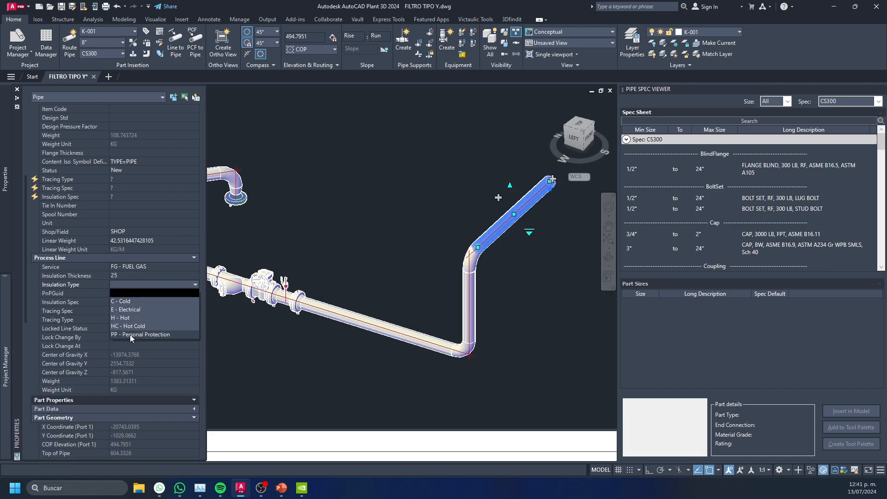
left_click(148, 334)
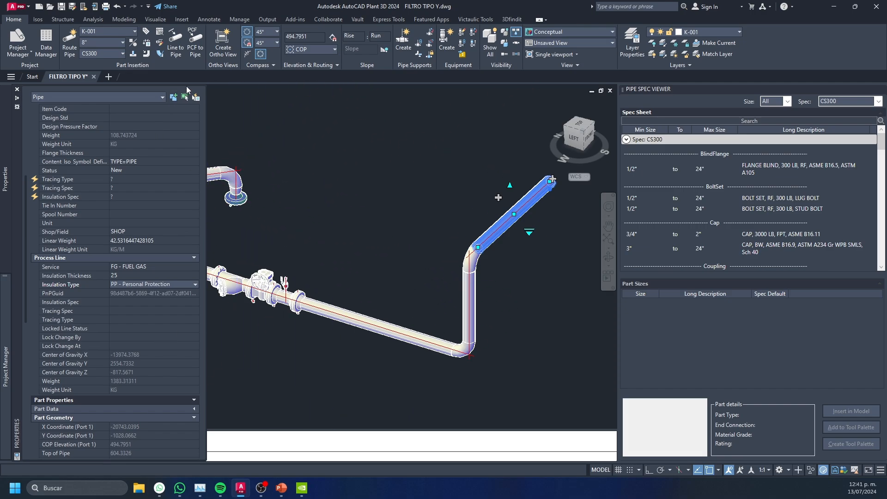
- Close the Properties palette and clear the pipe selection
left_click(18, 89)
key("Escape")
scroll(366, 218, "down", 2)
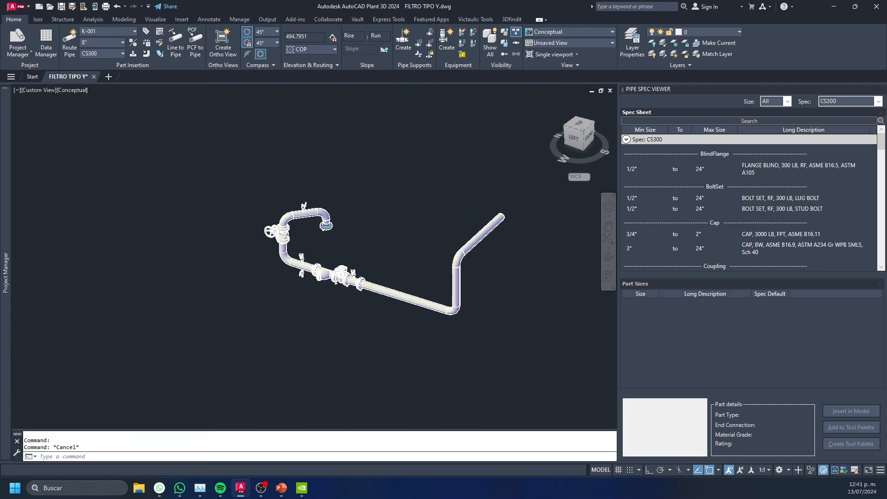
scroll(390, 239, "up", 5)
scroll(396, 248, "up", 1)
scroll(395, 249, "down", 1)
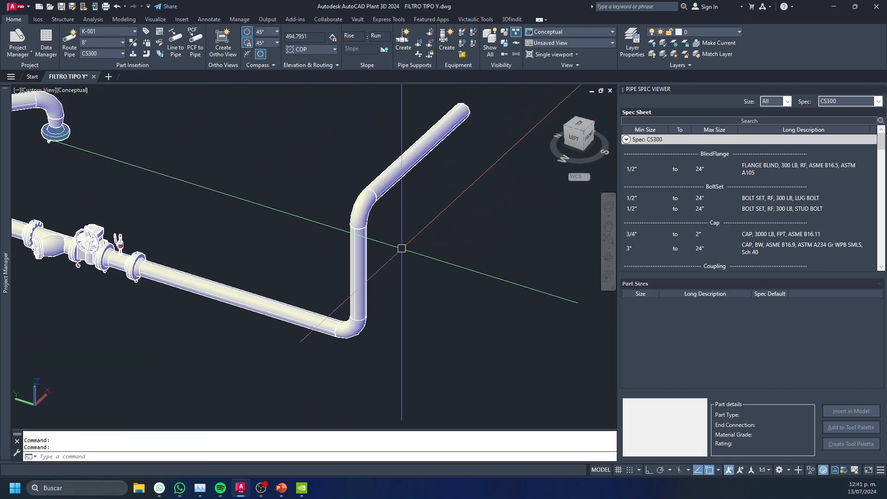
- Turn on the insulation display for the piping model
middle_click_drag(402, 249, 441, 262)
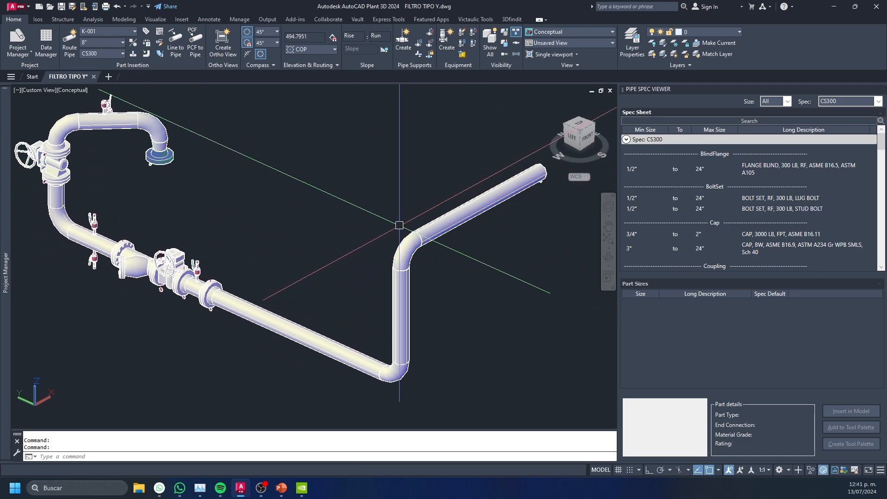
middle_click_drag(467, 253, 477, 252)
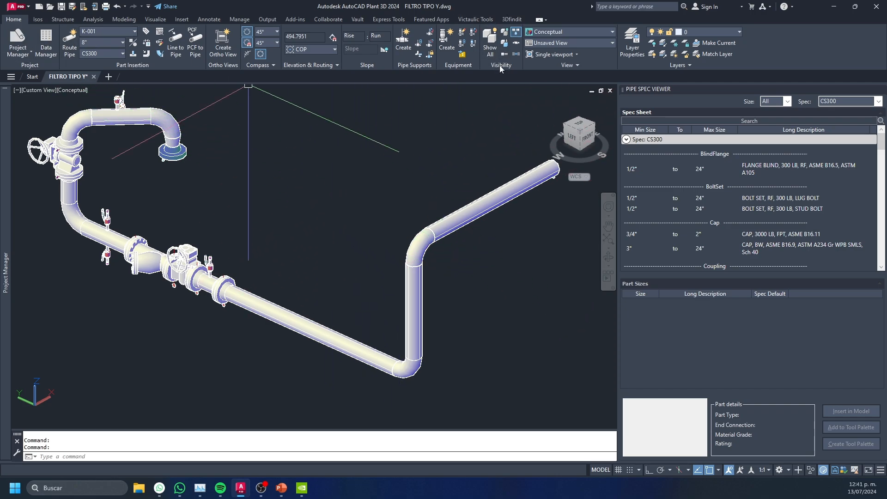
left_click(515, 44)
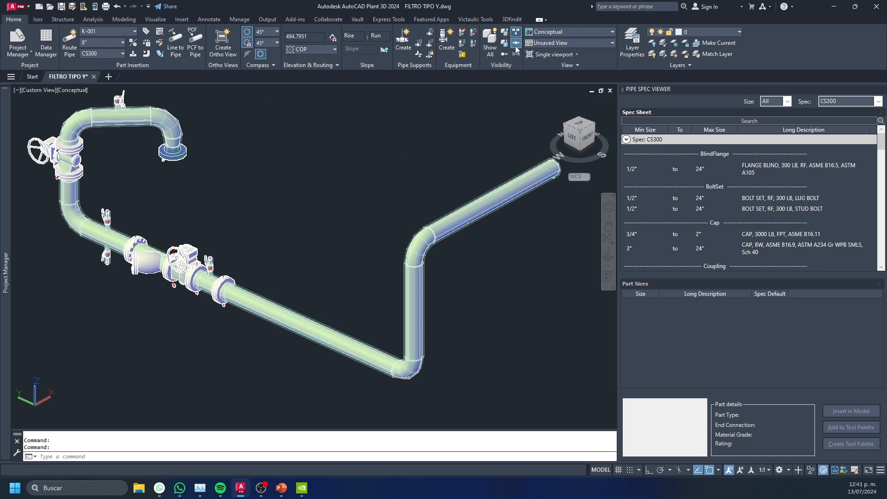
- Examine the insulation shown around the upper pipe, the Y-strainer, the gate valve and the adjacent flanges
scroll(518, 159, "up", 3)
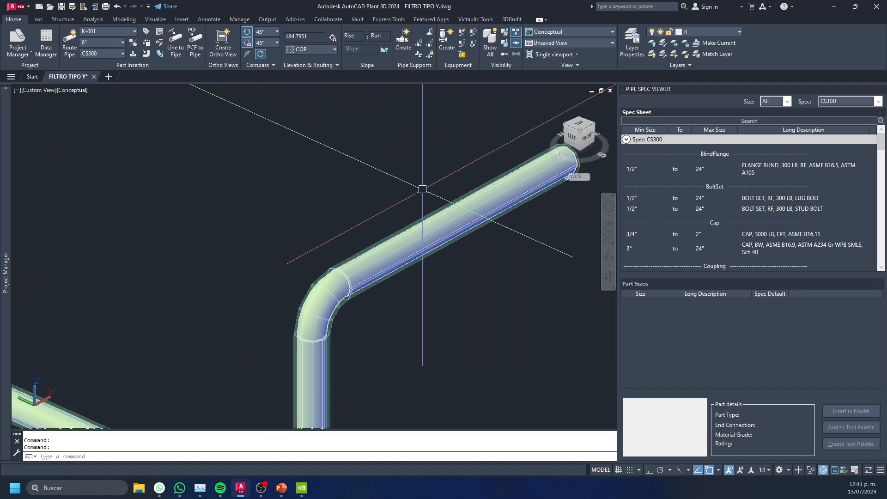
mouse_move(498, 205)
middle_mouse_down("shift")
mouse_move(368, 196)
mouse_move(480, 206)
middle_mouse_up("shift")
scroll(507, 161, "down", 2)
scroll(283, 185, "up", 4)
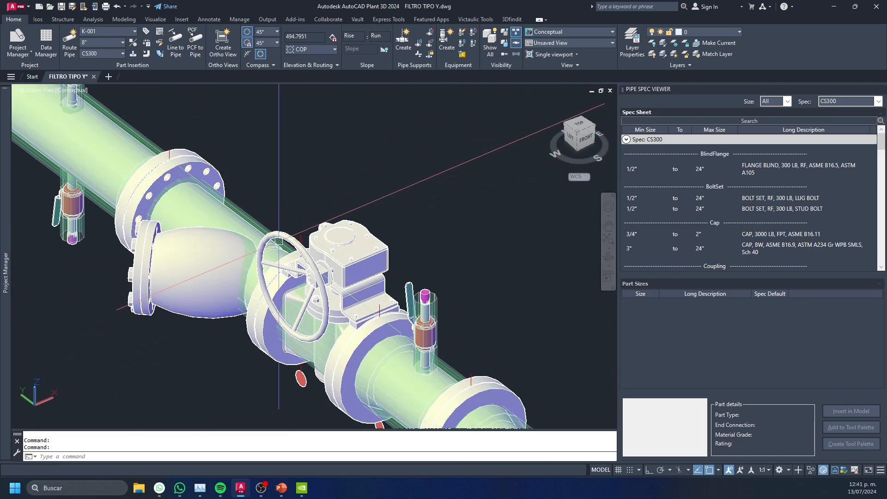
middle_click_drag(203, 217, 390, 228, "shift")
middle_click_drag(521, 171, 368, 209)
middle_click_drag(382, 147, 367, 209)
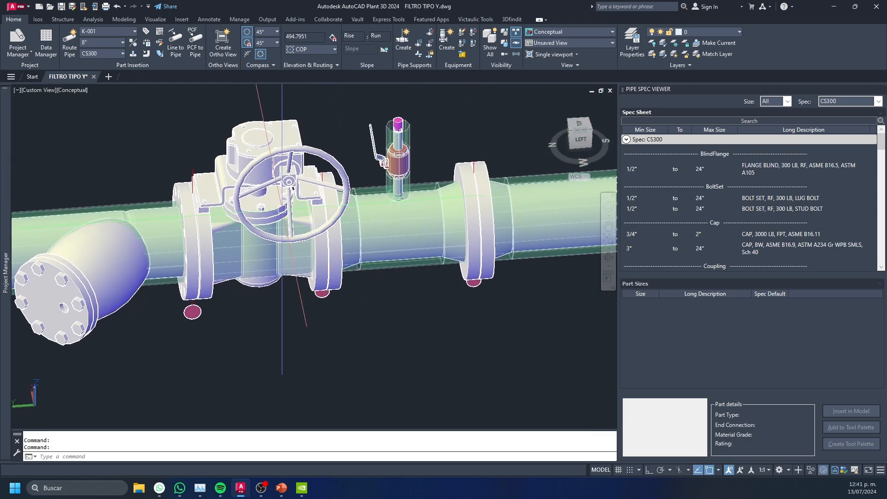
scroll(236, 222, "up", 3)
middle_click_drag(281, 246, 240, 249, "shift")
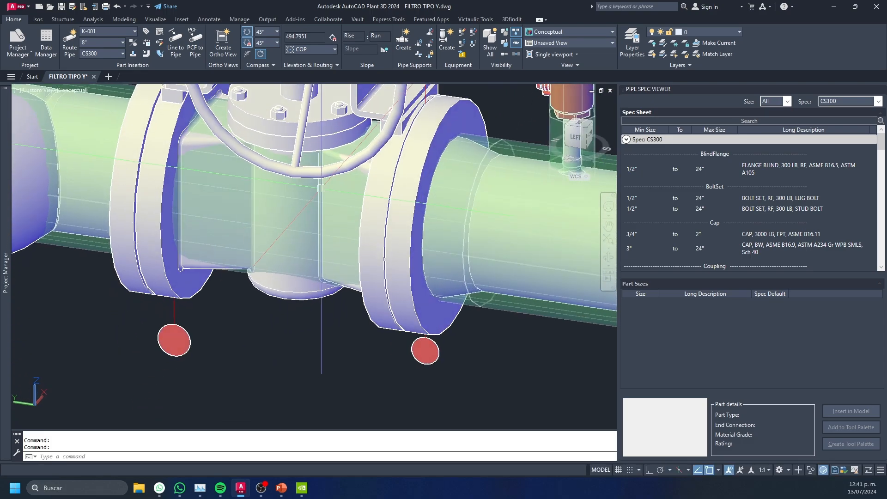
middle_click_drag(326, 212, 288, 246)
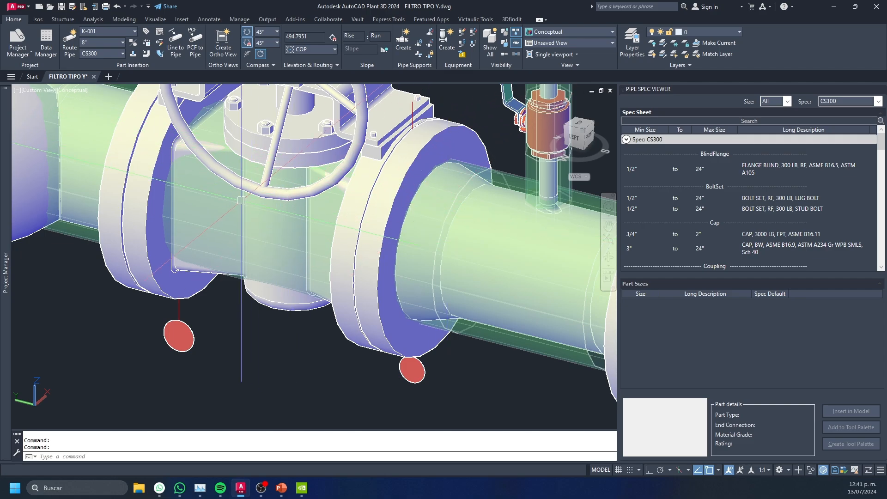
scroll(242, 200, "down", 2)
scroll(245, 217, "down", 2)
middle_click_drag(248, 219, 434, 263)
middle_click_drag(343, 225, 306, 234, "shift")
middle_click_drag(398, 207, 311, 224)
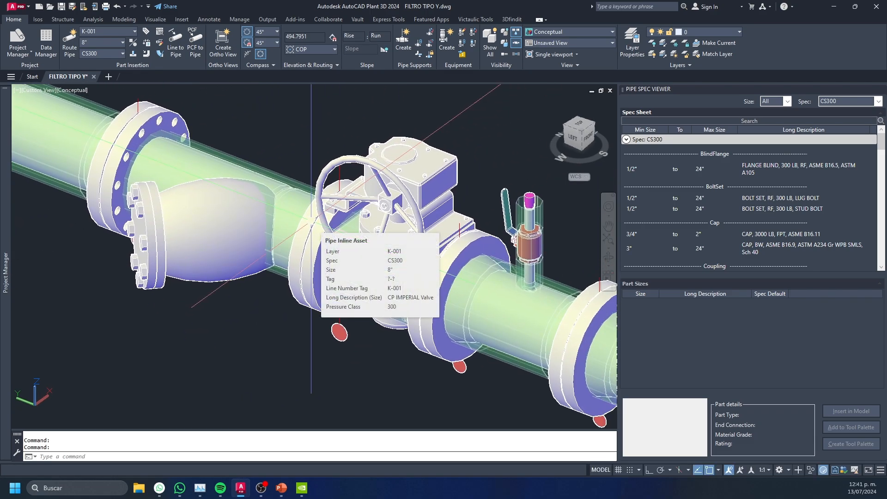
middle_click_drag(311, 221, 235, 196)
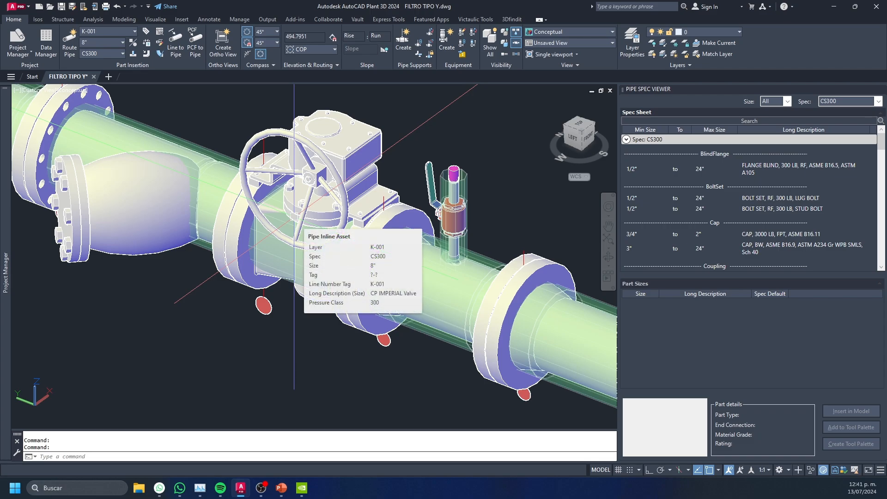
- Set PLANTINSULATIONMODE to simplifiedPartial
type("PLA")
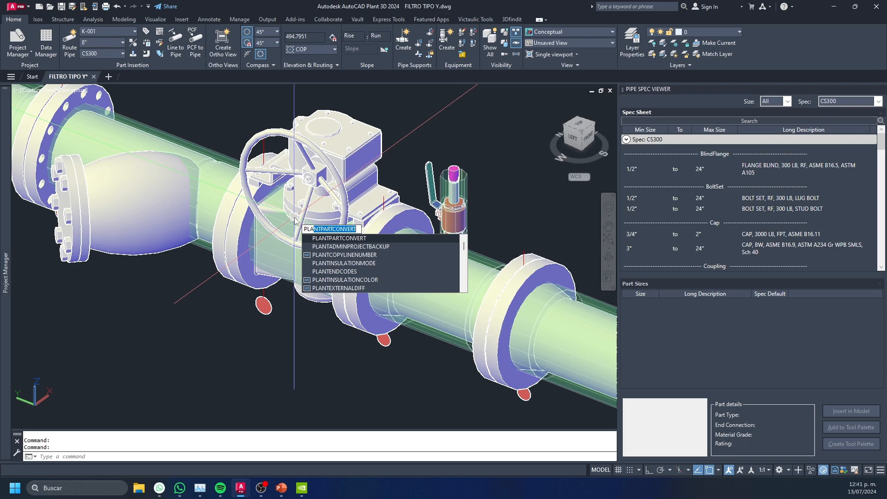
type("NTIN")
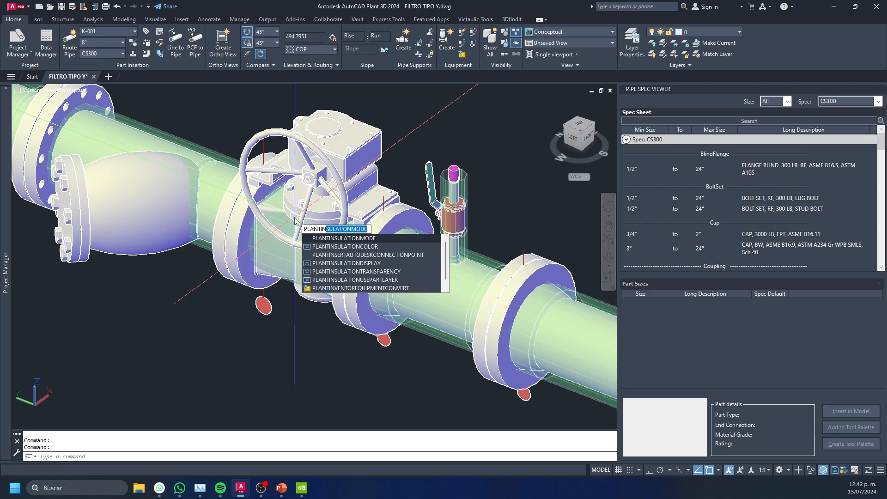
key("Return")
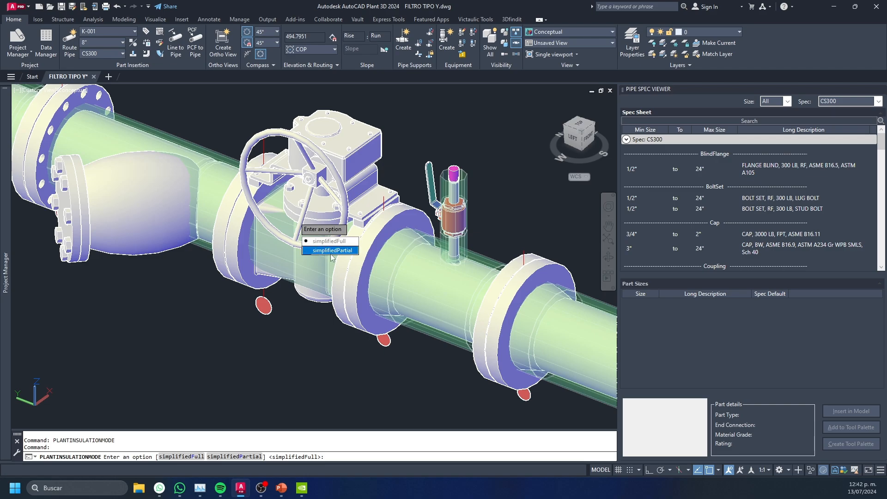
type("P")
key("Return")
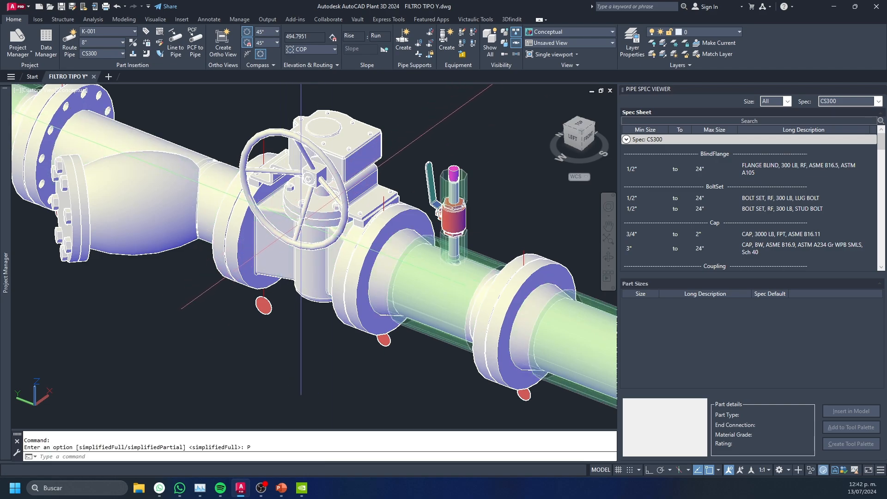
- Inspect which fittings, flanges and valves carry insulation in partial mode, including the vertical valve run and the Y-strainer
scroll(301, 225, "down", 1)
middle_click_drag(194, 229, 313, 253, "shift")
scroll(306, 243, "up", 2)
scroll(276, 239, "down", 2)
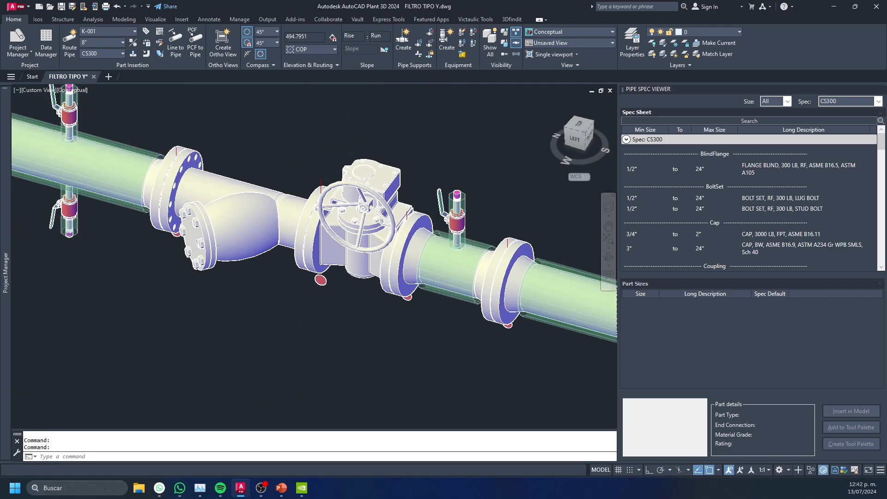
scroll(260, 237, "down", 4)
scroll(296, 252, "up", 2)
middle_click_drag(234, 234, 367, 341)
scroll(203, 235, "up", 2)
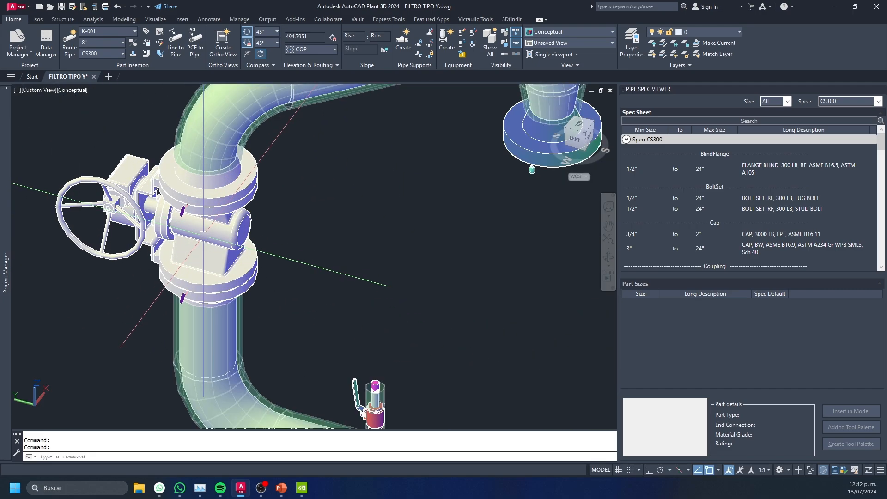
left_click(574, 138)
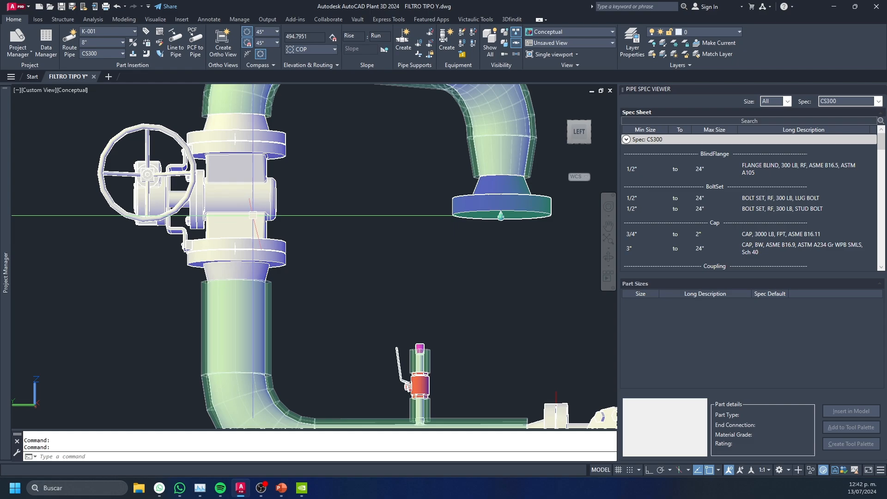
middle_click_drag(251, 175, 243, 202, "shift")
middle_click_drag(471, 428, 342, 289)
middle_click_drag(517, 354, 332, 222)
middle_click_drag(512, 251, 398, 239)
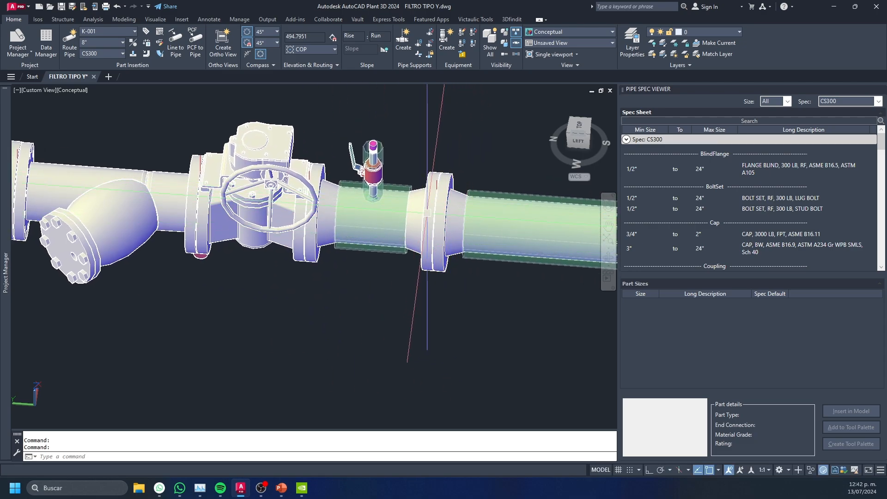
middle_click_drag(320, 221, 521, 270)
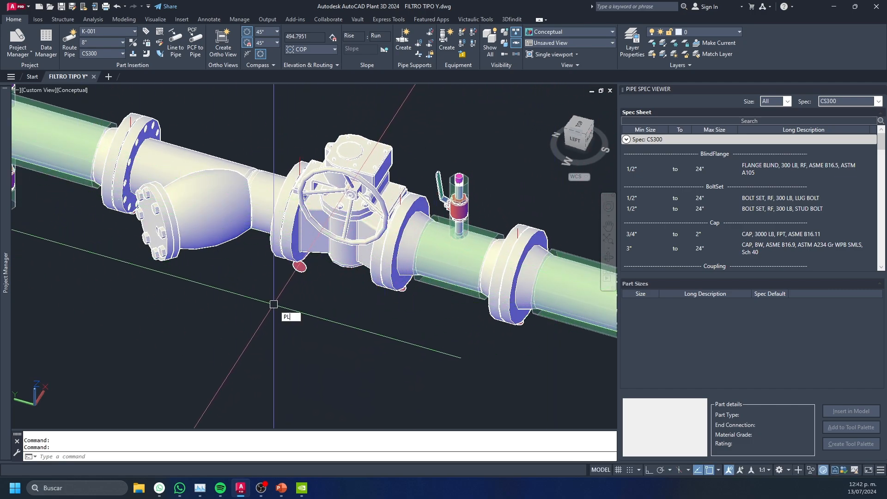
- Set PLANTINSULATIONMODE back to simplifiedFull
type("NTIS")
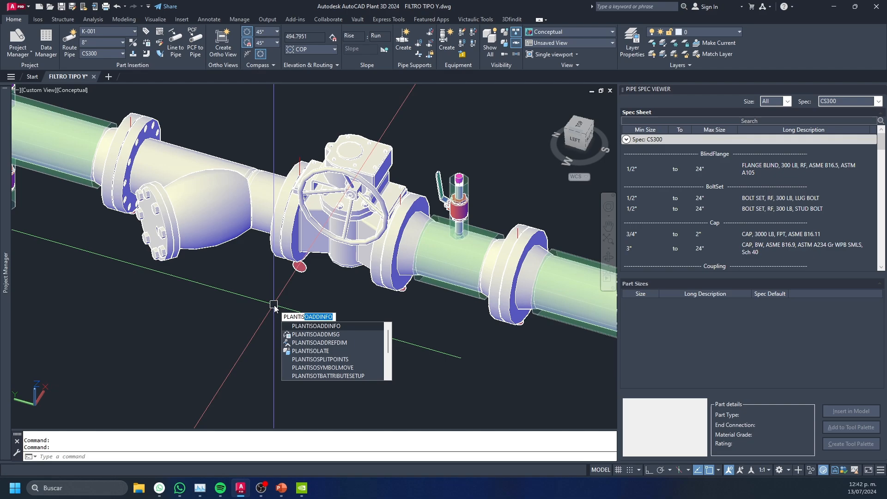
key("BackSpace")
type("NS")
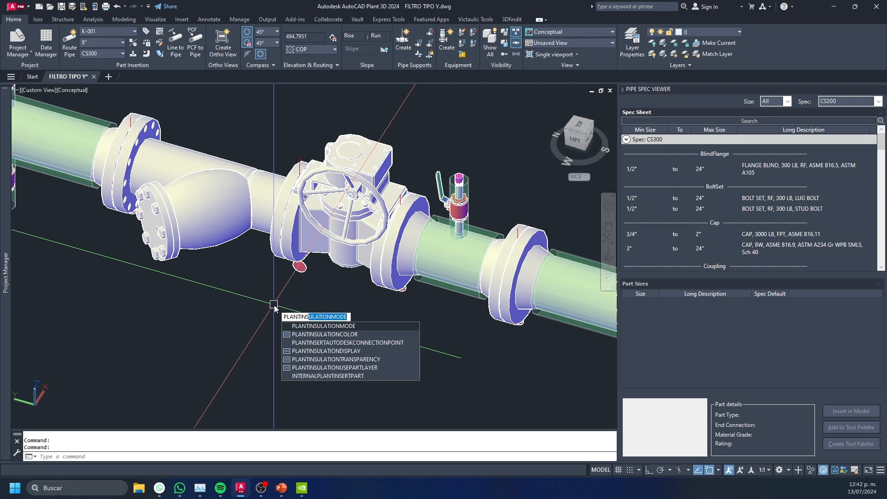
key("Return")
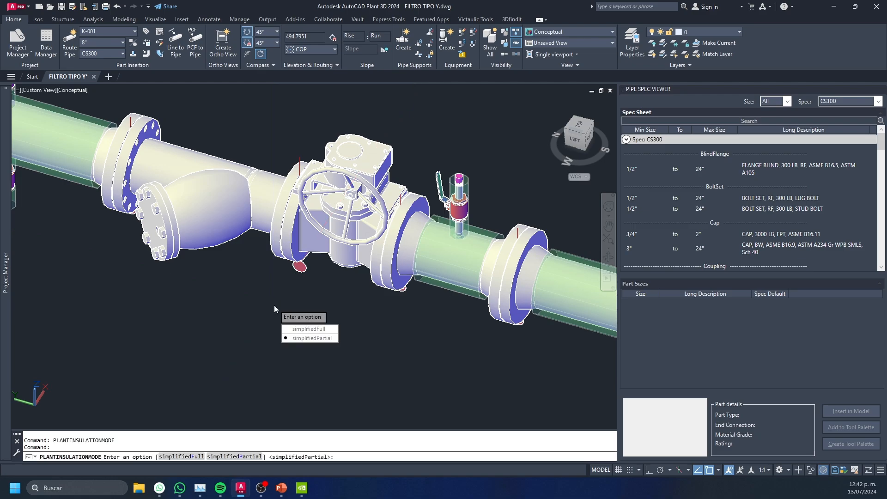
left_click(322, 330)
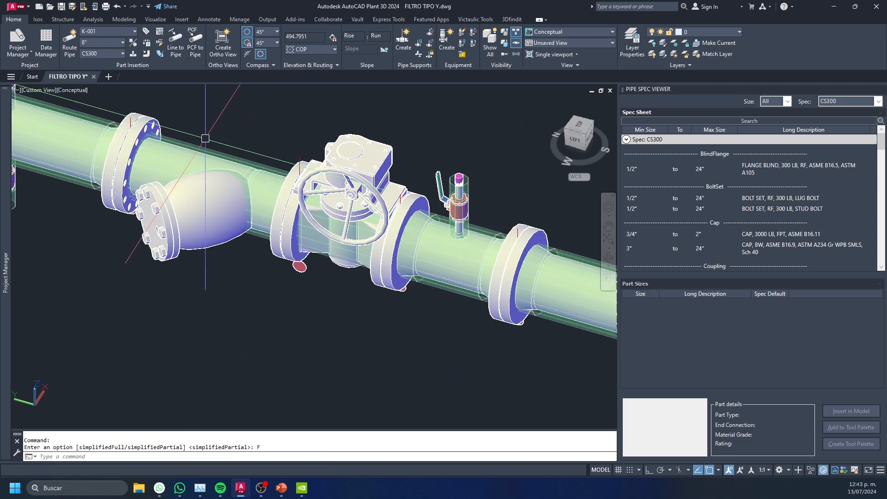
- Review the full insulation along the whole line, including the open end of the upper pipe and its elbow
scroll(297, 262, "down", 5)
middle_click_drag(301, 242, 253, 240)
middle_click_drag(290, 291, 234, 277)
scroll(295, 221, "down", 7)
middle_click_drag(295, 221, 276, 226, "shift")
scroll(362, 261, "up", 2)
scroll(363, 261, "down", 1)
scroll(363, 261, "up", 6)
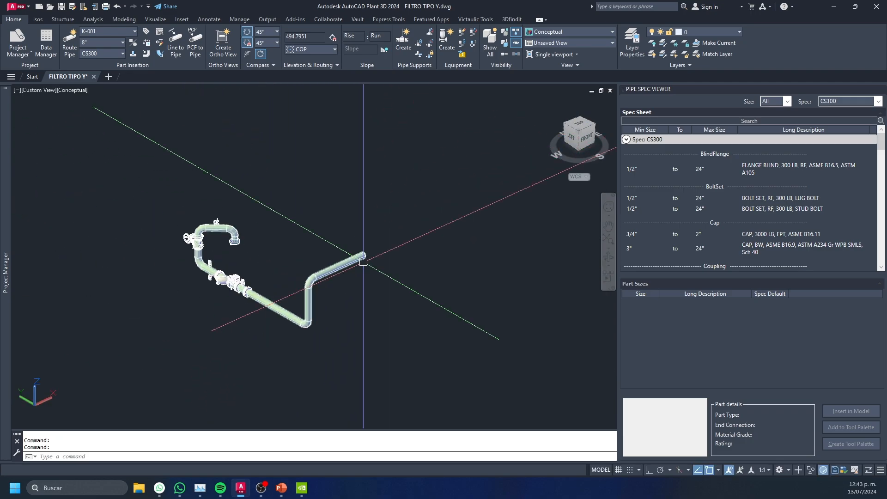
middle_click_drag(365, 253, 210, 268, "shift")
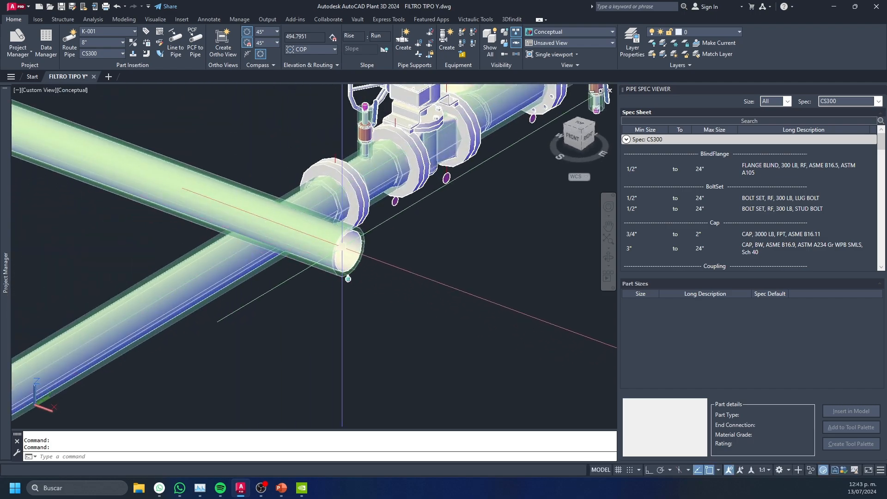
scroll(345, 253, "down", 5)
scroll(344, 251, "up", 10)
middle_click_drag(323, 224, 346, 230, "shift")
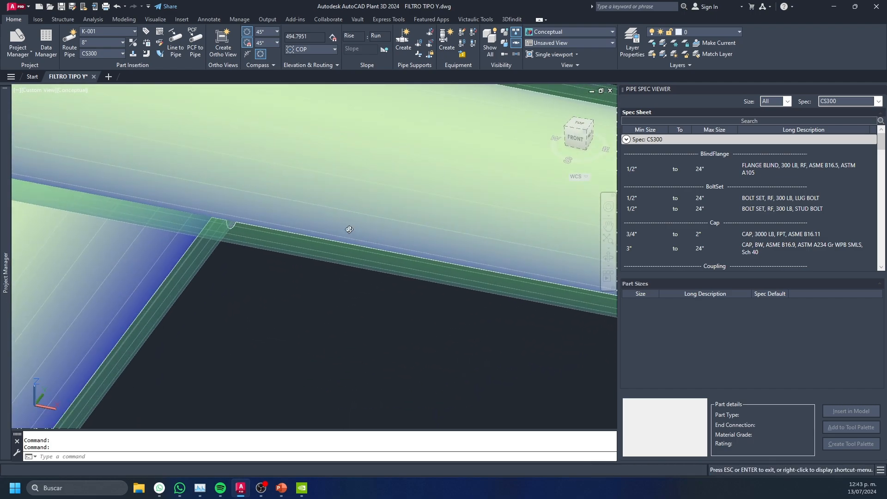
scroll(277, 256, "down", 8)
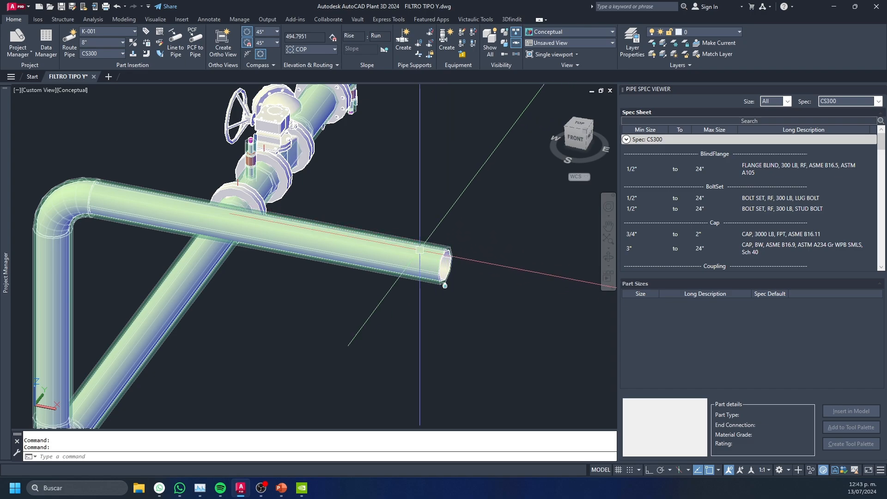
scroll(450, 256, "down", 5)
middle_click_drag(450, 256, 314, 277, "shift")
middle_click_drag(298, 271, 278, 298, "shift")
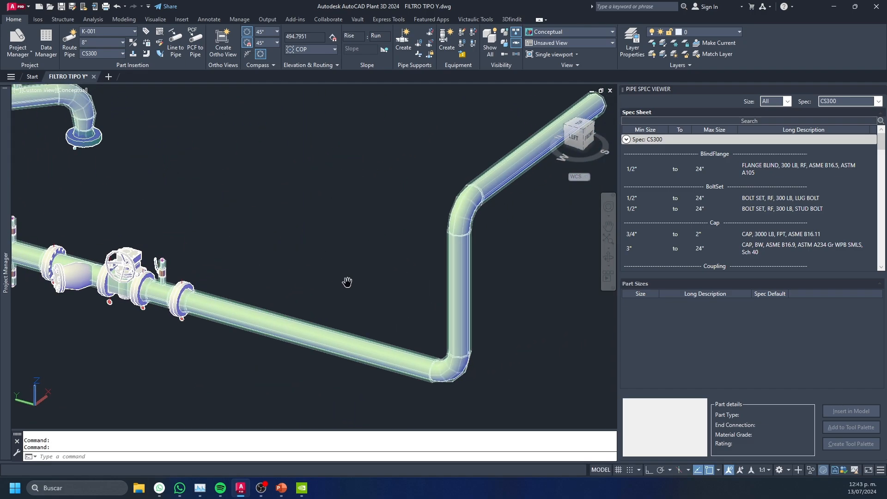
scroll(367, 262, "down", 2)
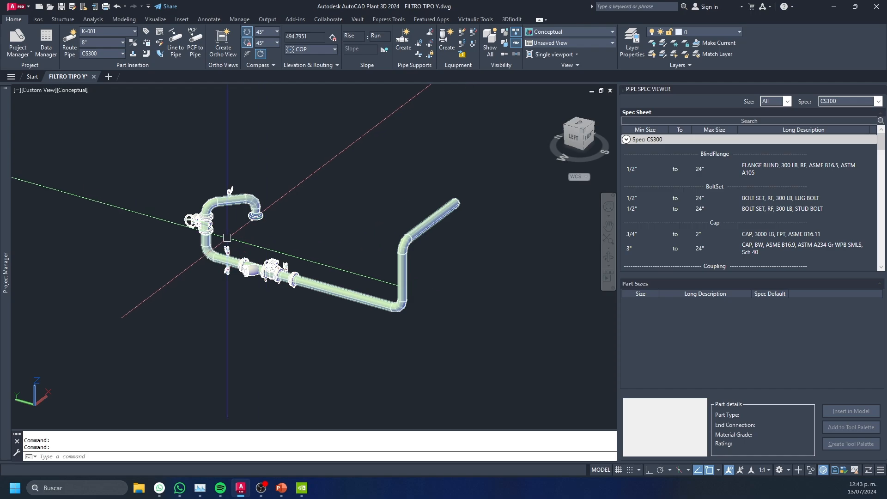
scroll(217, 231, "down", 1)
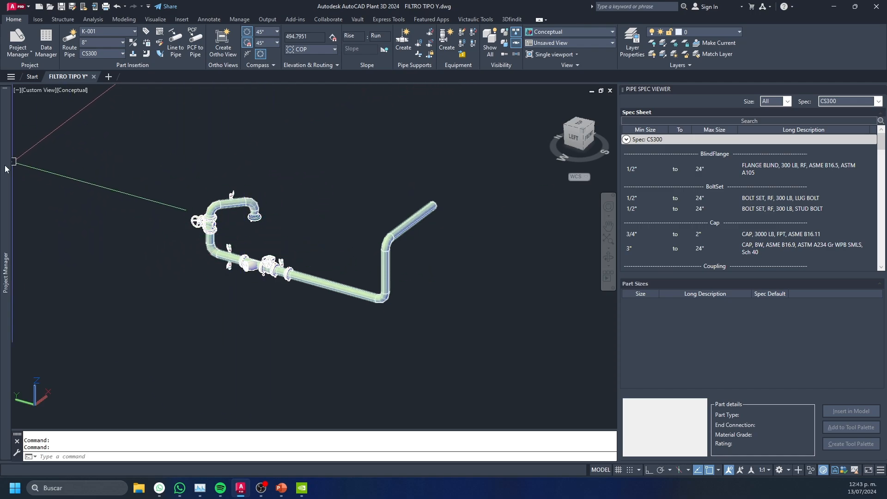
- Open the project setup of P3D and display the P3d Line Group settings under the Plant 3D class definitions
mouse_move(5, 167)
left_click(52, 139)
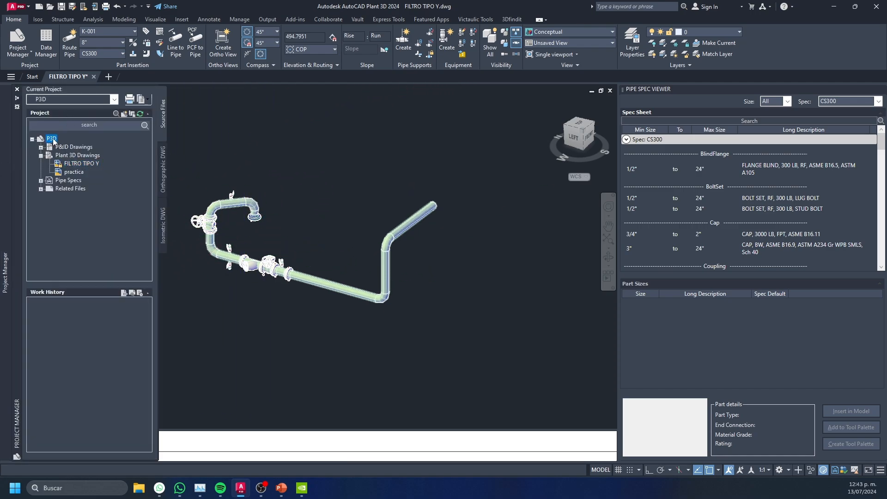
right_click(54, 140)
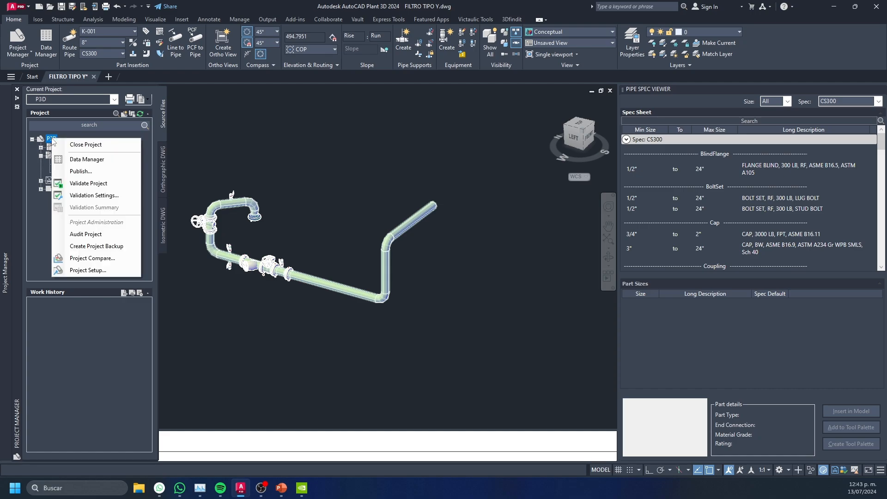
left_click(87, 270)
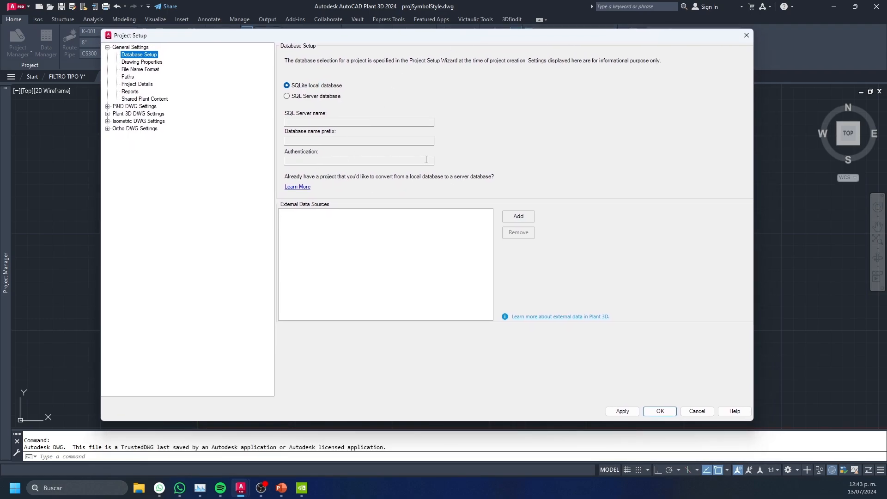
left_click(107, 113)
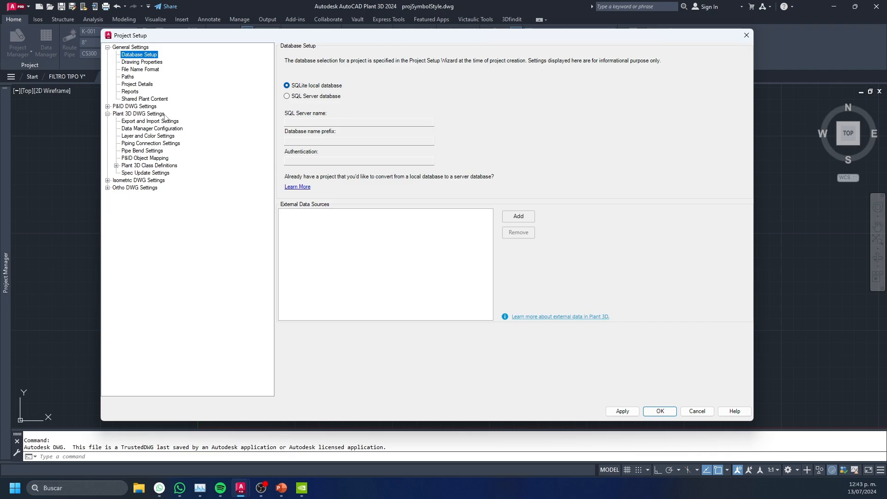
left_click(117, 165)
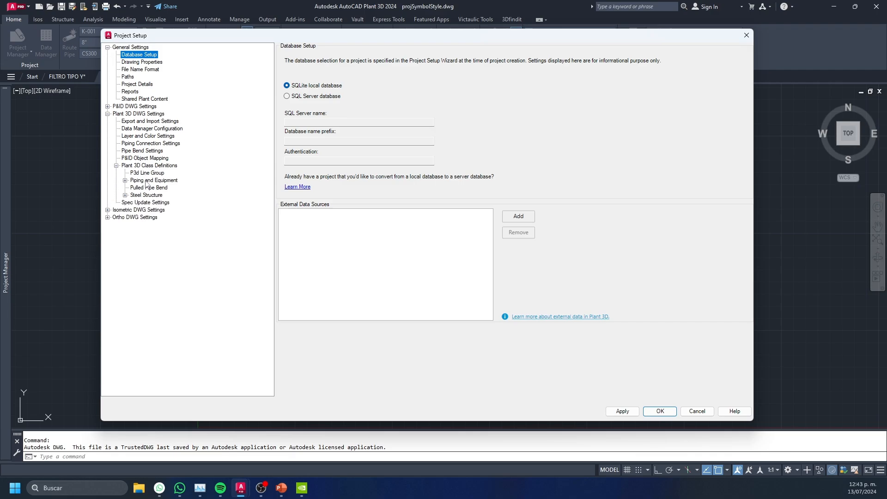
left_click(147, 173)
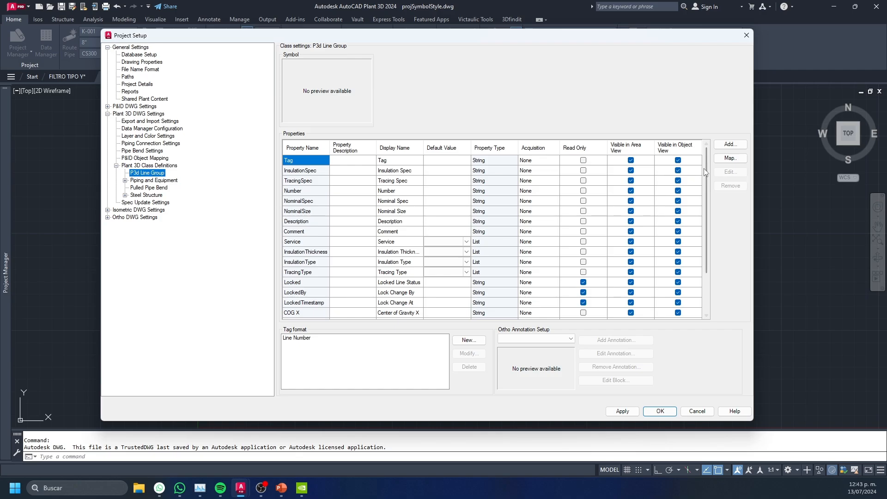
- Add the value 50 to the InsulationThickness selection list of the P3d Line Group class and save the project setup
left_click_drag(705, 171, 705, 214)
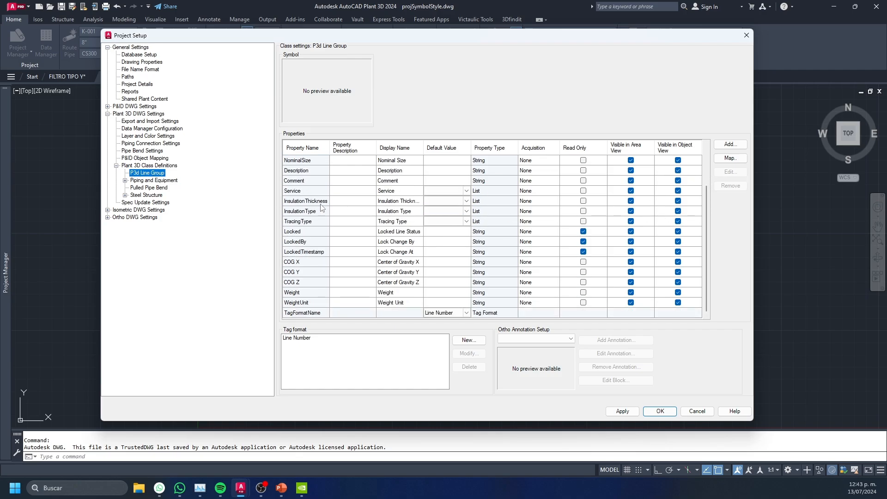
left_click(303, 204)
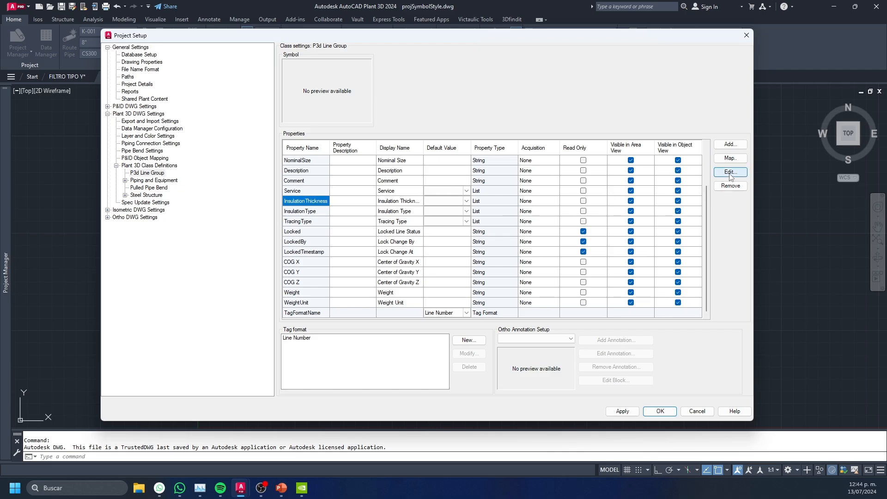
left_click(729, 172)
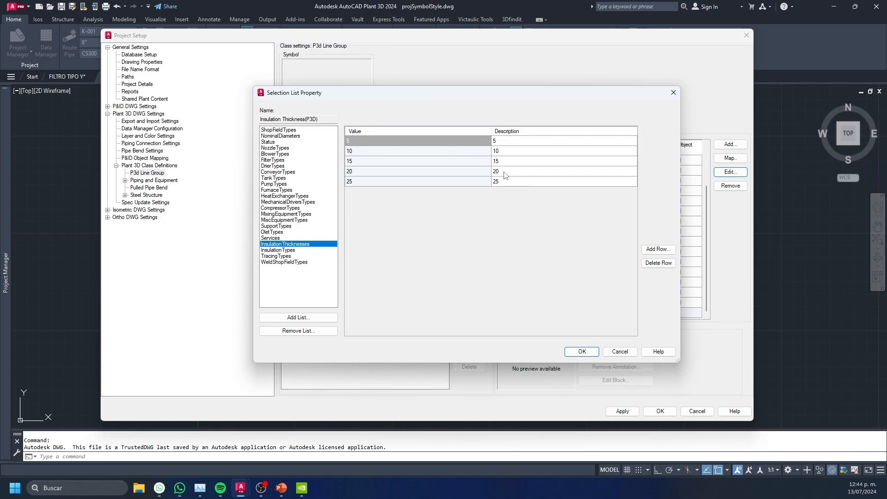
left_click(659, 249)
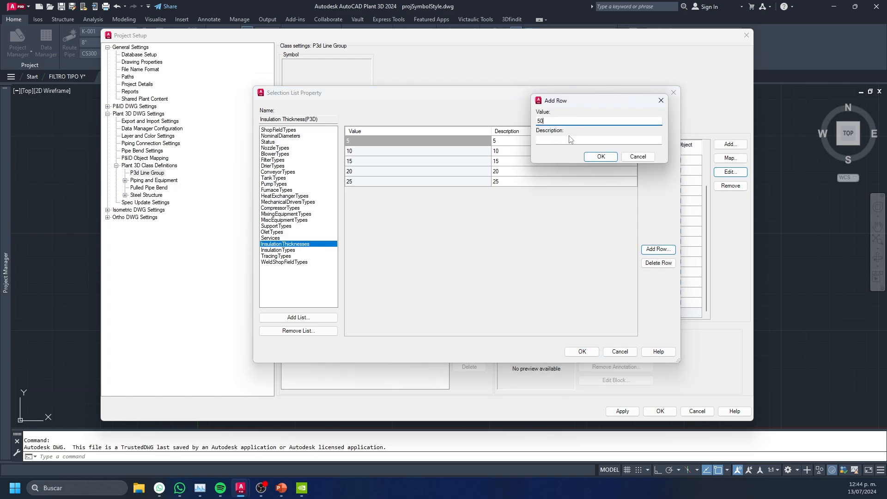
type("50")
left_click(600, 156)
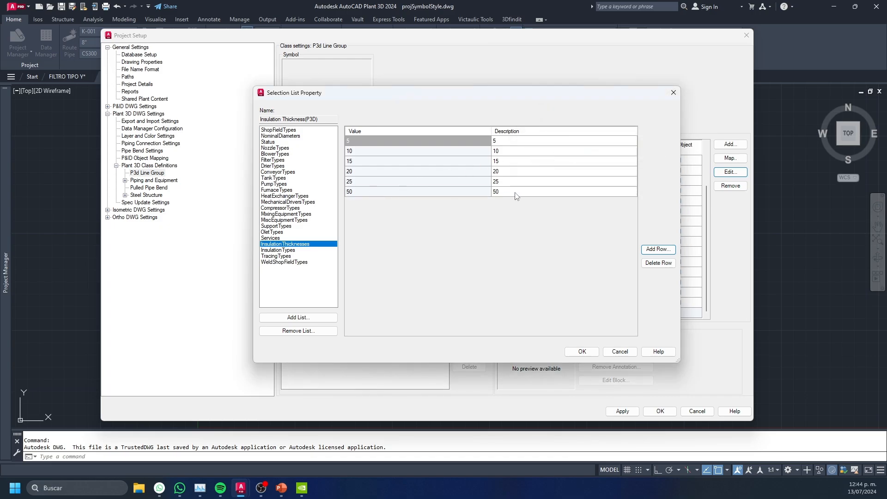
left_click(582, 352)
left_click(624, 411)
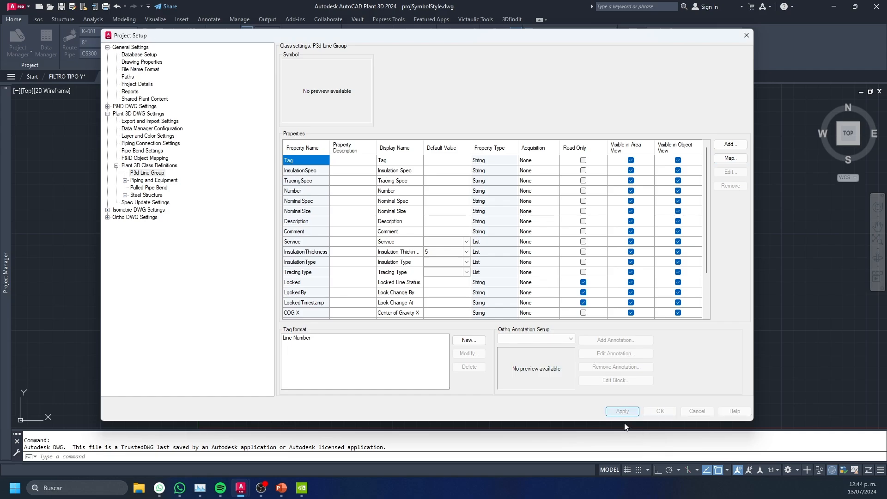
left_click(660, 411)
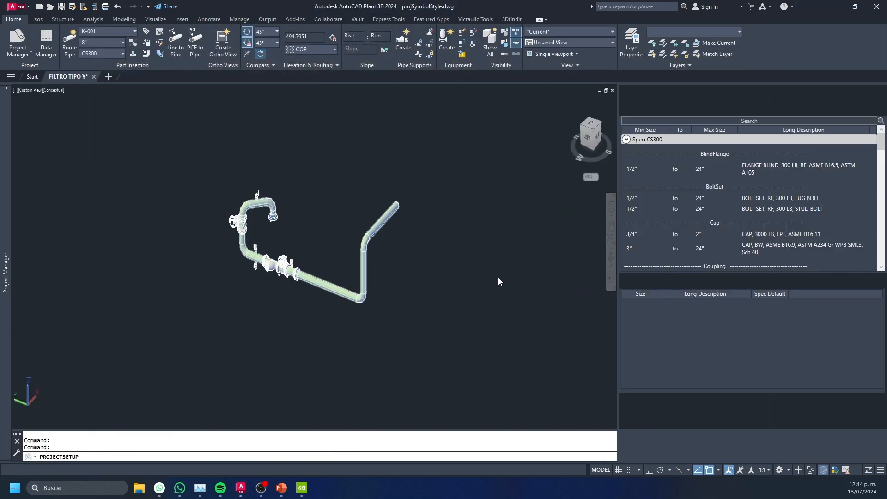
left_click(406, 224)
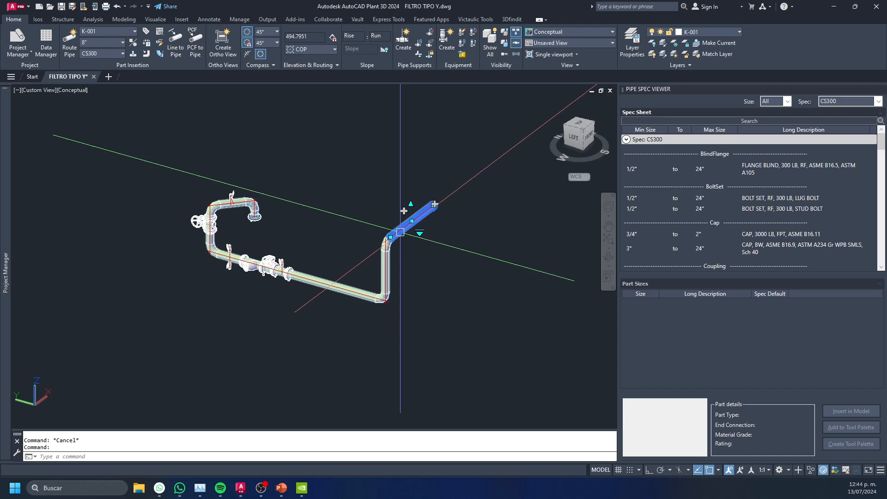
scroll(403, 227, "down", 5)
scroll(403, 229, "up", 3)
scroll(402, 229, "up", 4)
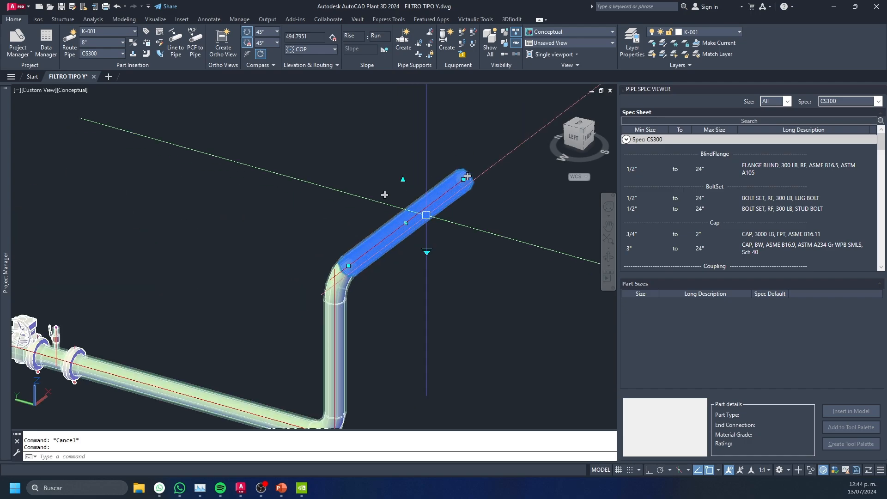
scroll(411, 227, "down", 2)
scroll(402, 232, "up", 2)
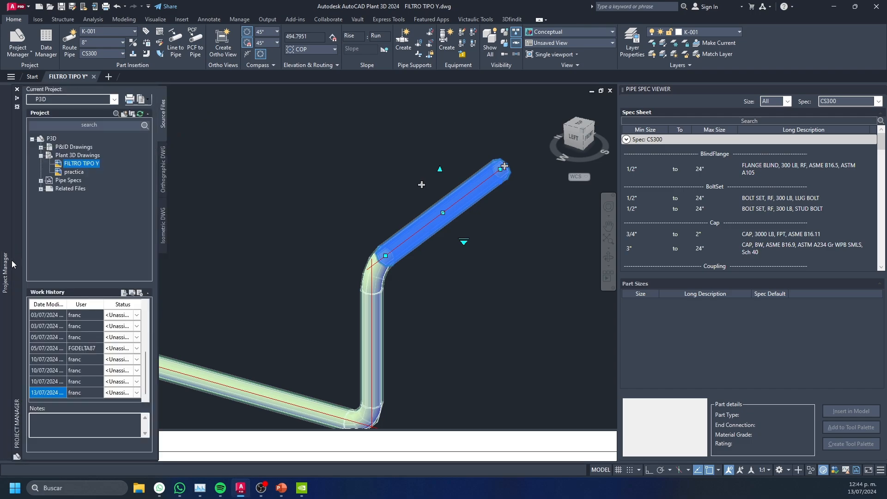
key("Escape")
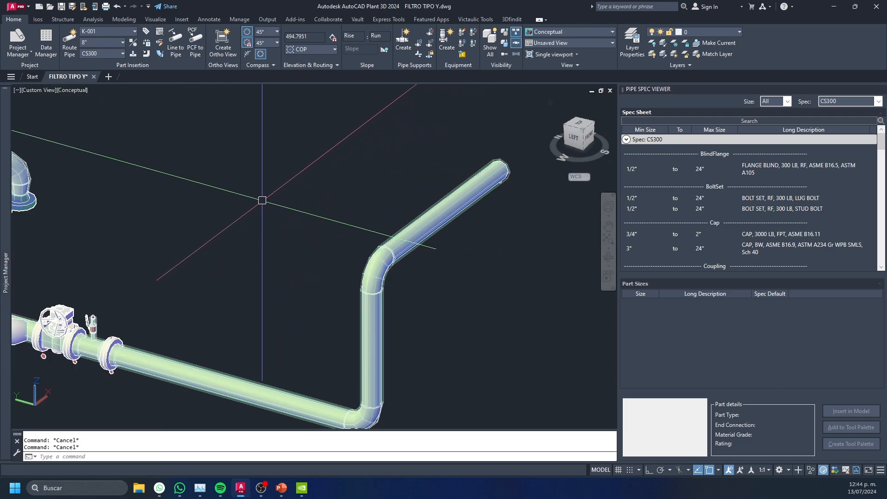
key("ctrl+1")
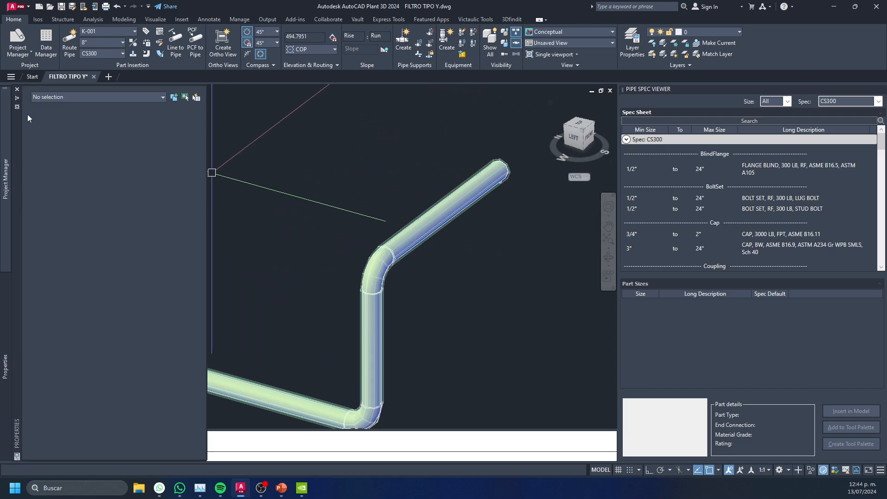
key("Escape")
key("Escape")
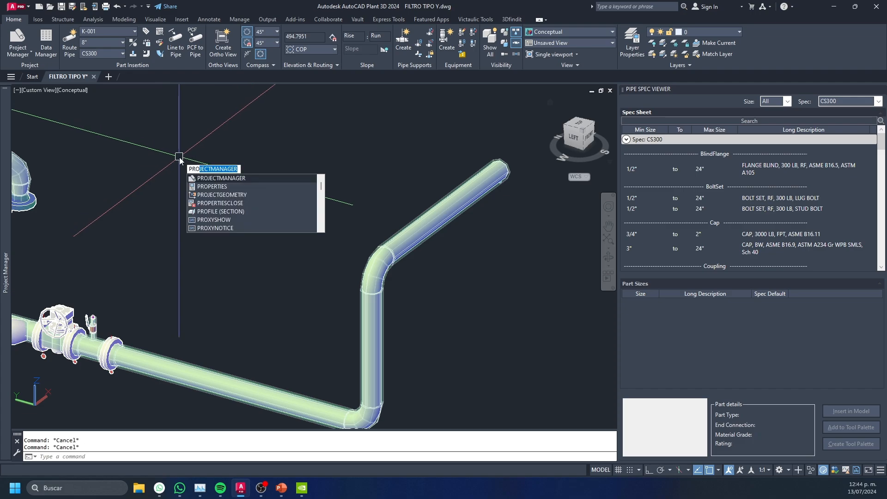
key("Escape")
type("M")
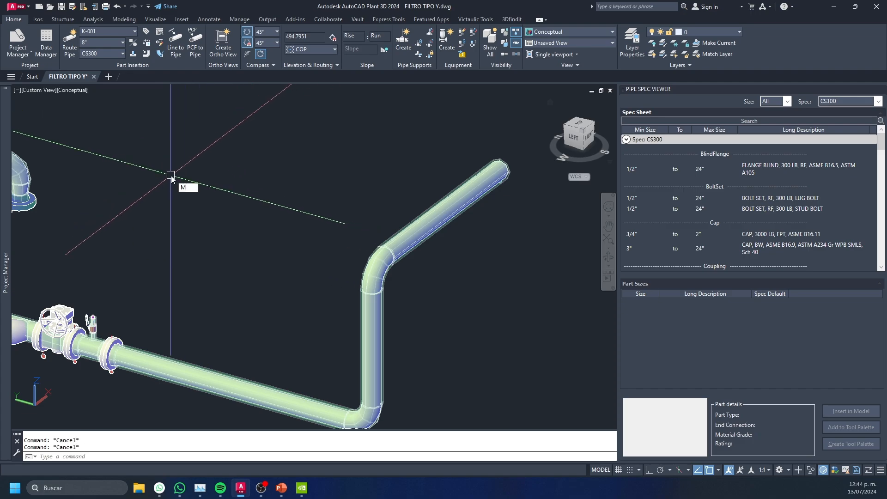
type("O")
key("Return")
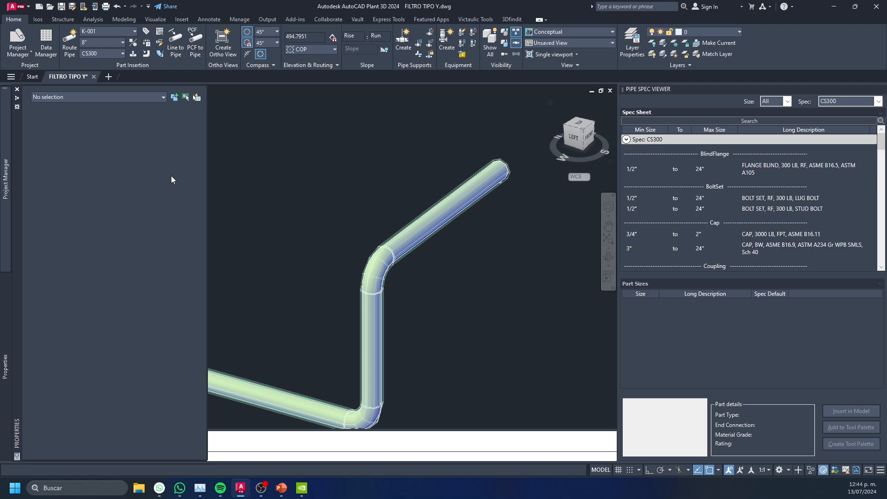
left_click(17, 90)
- Open the properties of the upper open-ended pipe on line K-001
left_click(434, 214)
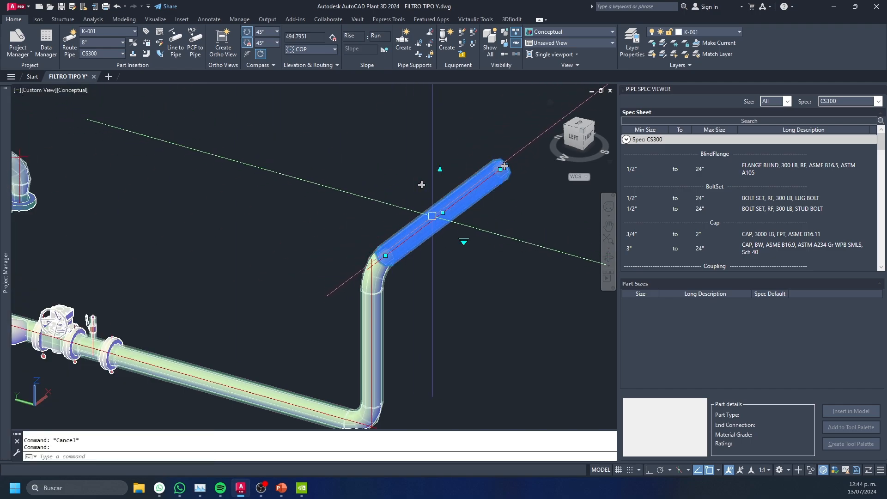
middle_click_drag(421, 184, 463, 149)
right_click(476, 192)
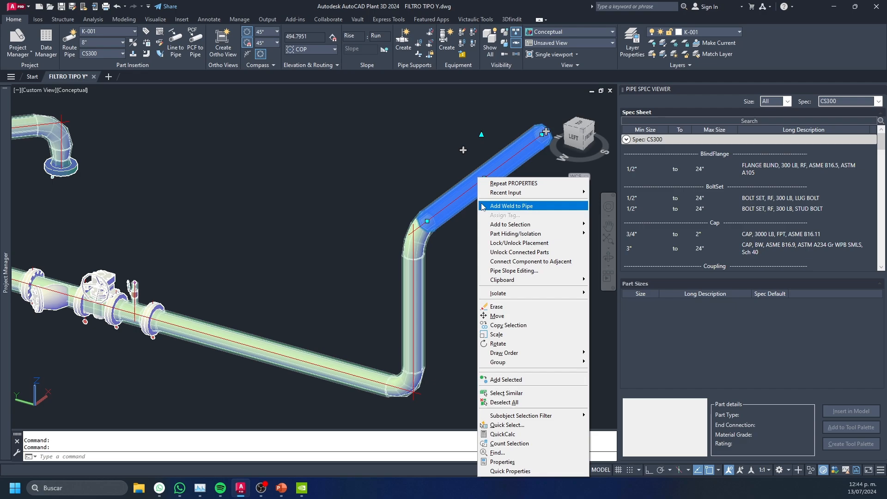
left_click(501, 461)
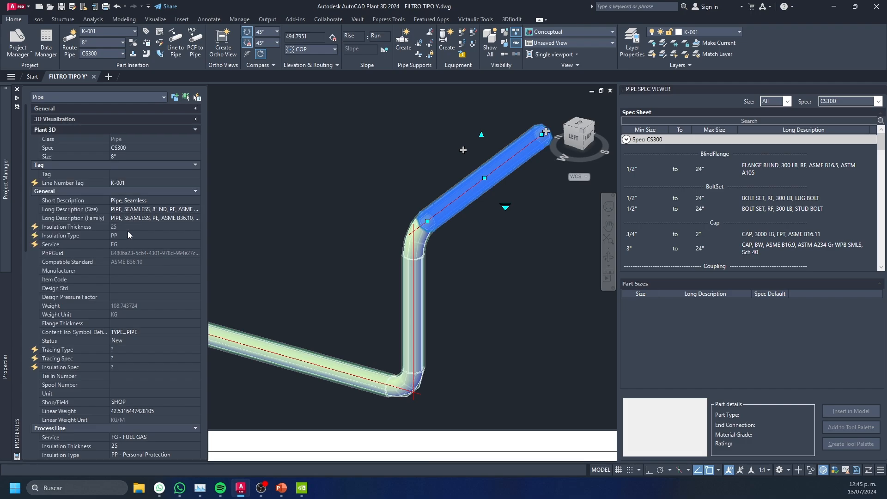
- Collapse the pipe's second General property group and set the process line's insulation thickness to 50
scroll(129, 233, "down", 10)
scroll(82, 209, "up", 4)
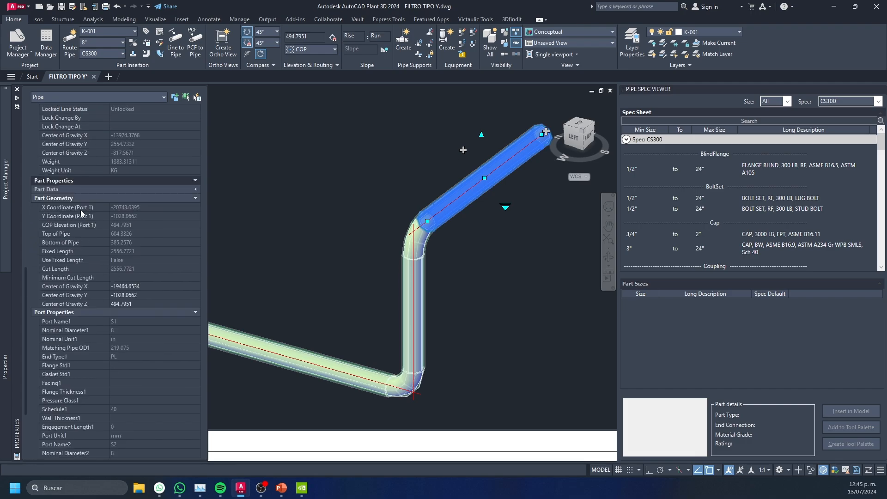
scroll(84, 217, "down", 2)
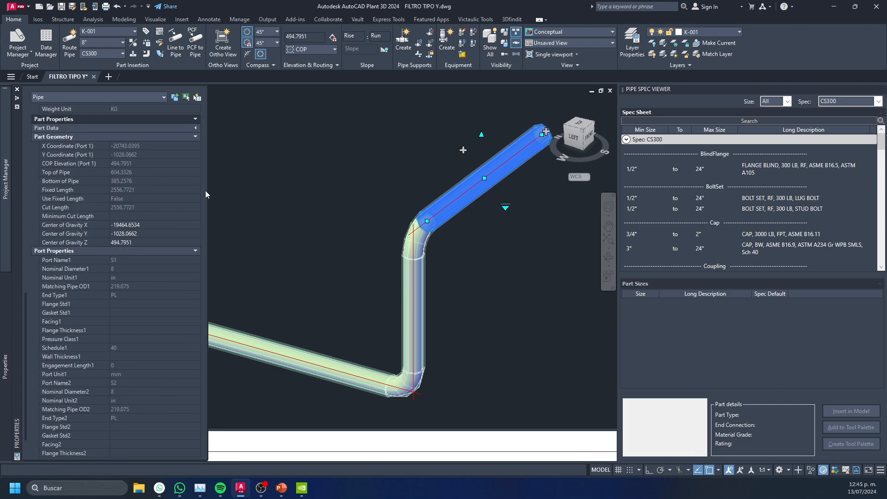
scroll(169, 180, "up", 10)
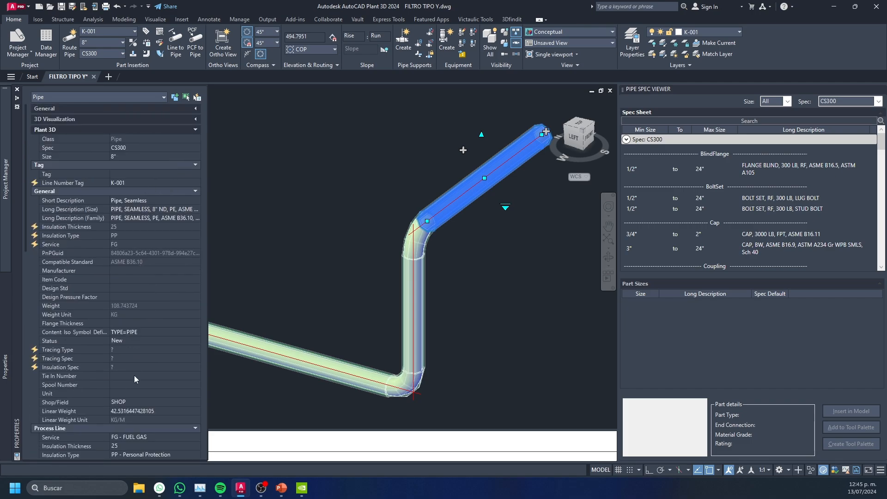
left_click(195, 191)
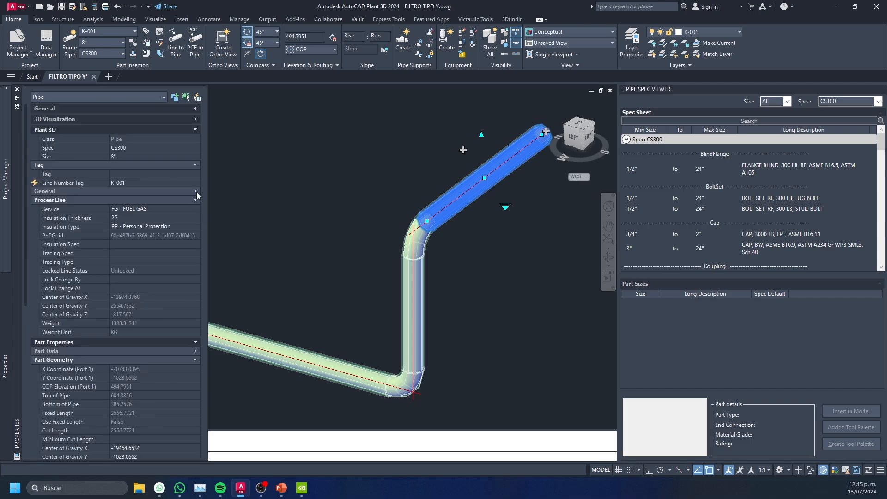
left_click(129, 215)
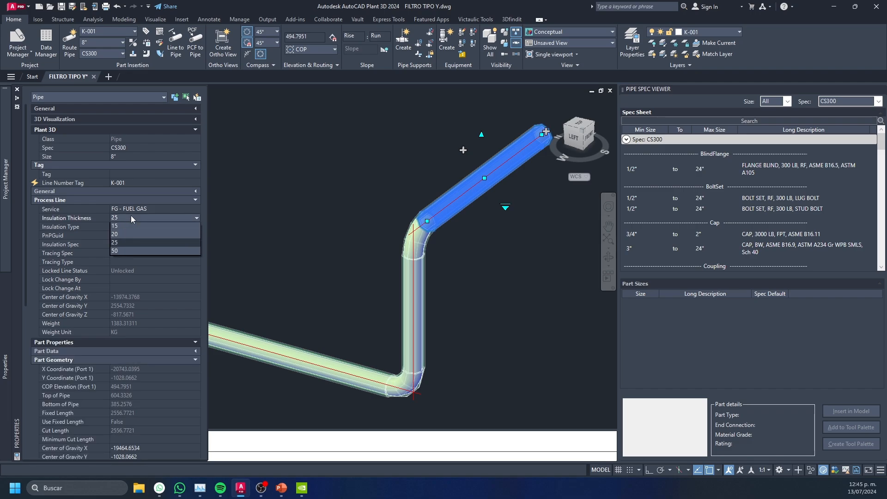
left_click(127, 276)
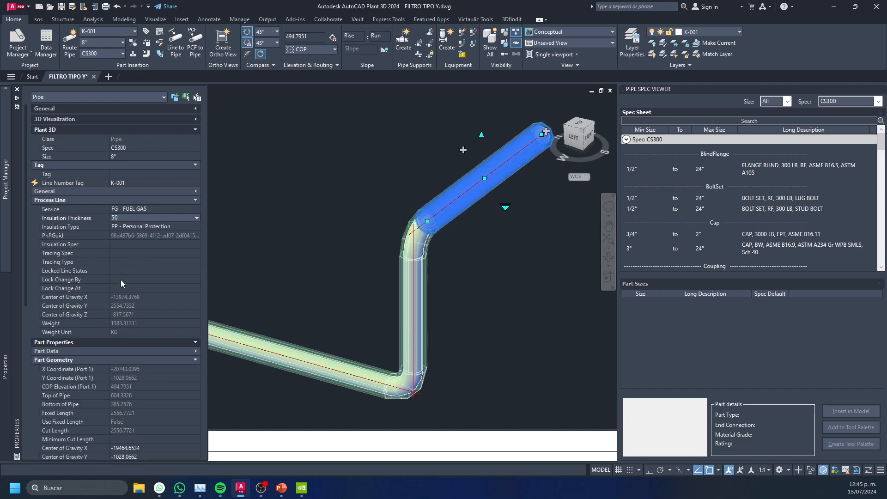
- Deselect the pipe and examine the insulation around the upper pipe, its elbow and the whole line from opposite sides
key("Escape")
scroll(445, 233, "up", 5)
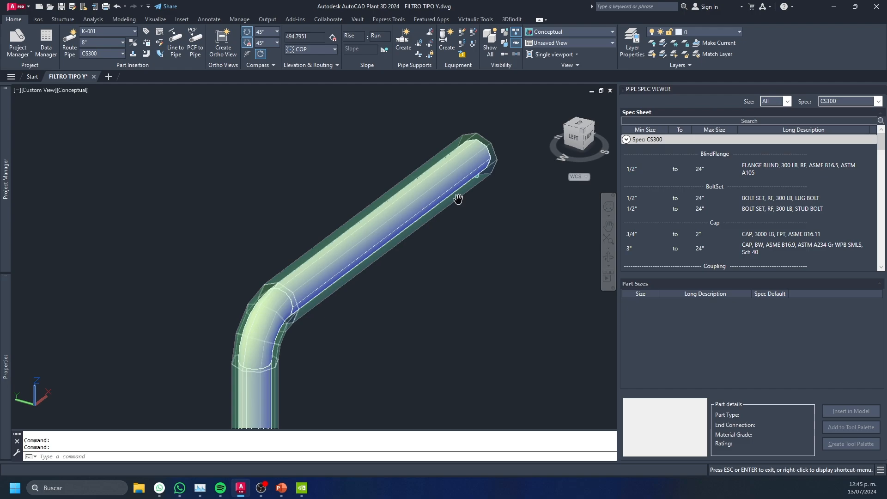
middle_click_drag(458, 198, 250, 211, "shift")
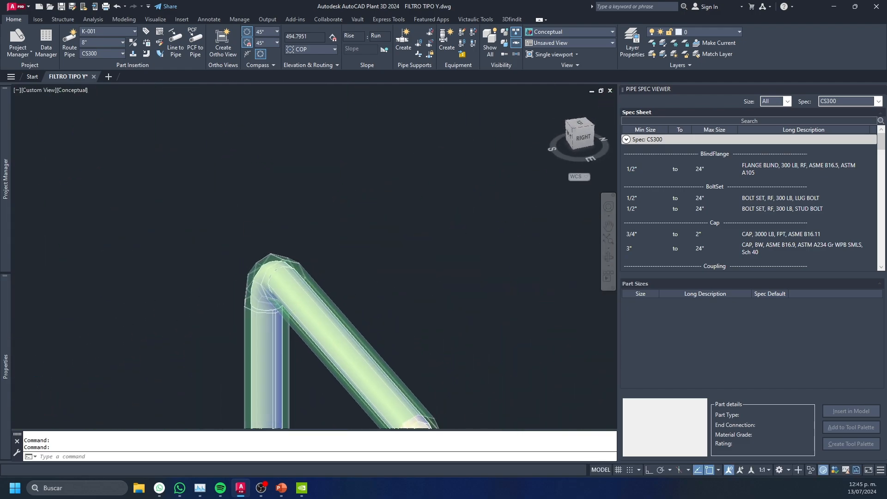
middle_click(202, 149)
middle_click(202, 149)
scroll(214, 132, "down", 1)
scroll(214, 132, "up", 3)
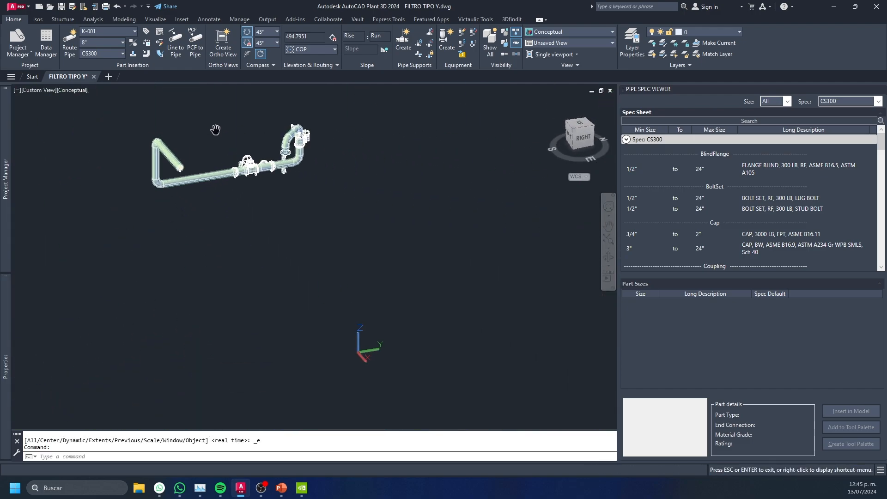
scroll(217, 131, "up", 3)
key("Escape")
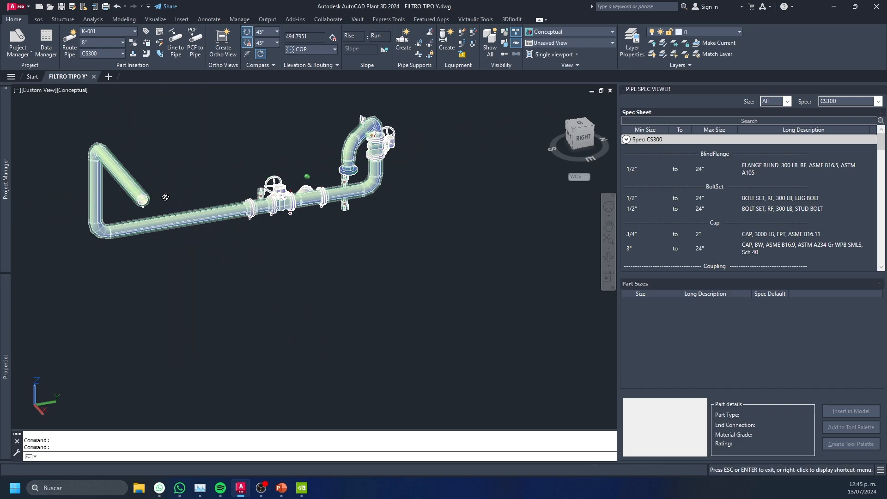
middle_click_drag(165, 197, 327, 273, "shift")
key("Escape")
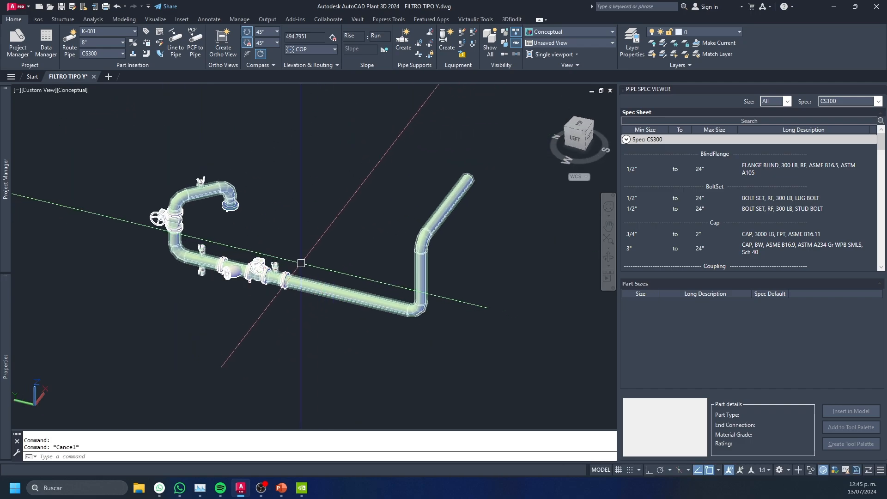
- Examine the insulated line K-001 from its flanged end to the open-ended upper pipe
scroll(297, 280, "up", 4)
scroll(282, 278, "down", 4)
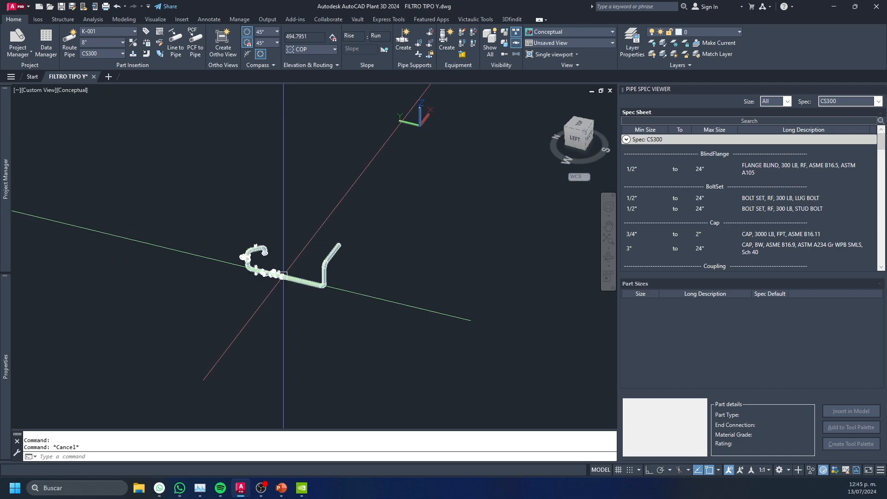
scroll(281, 277, "up", 1)
scroll(277, 277, "up", 1)
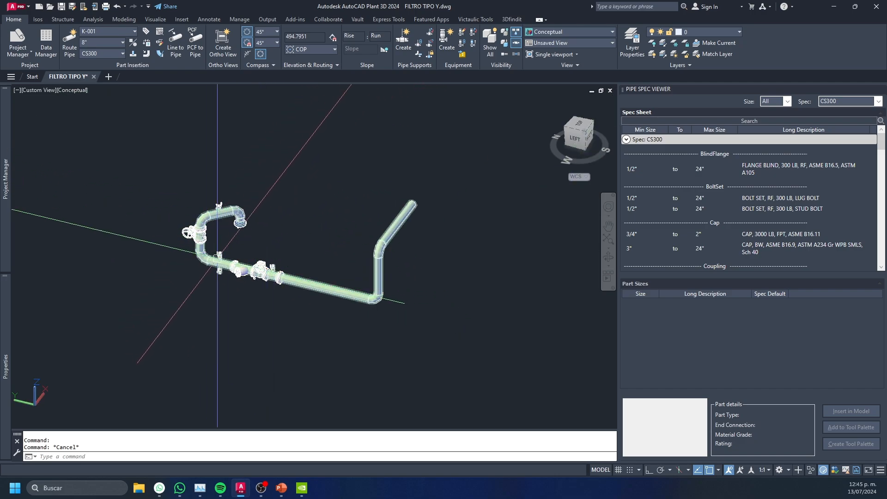
scroll(225, 269, "down", 4)
scroll(225, 270, "up", 1)
scroll(224, 269, "up", 1)
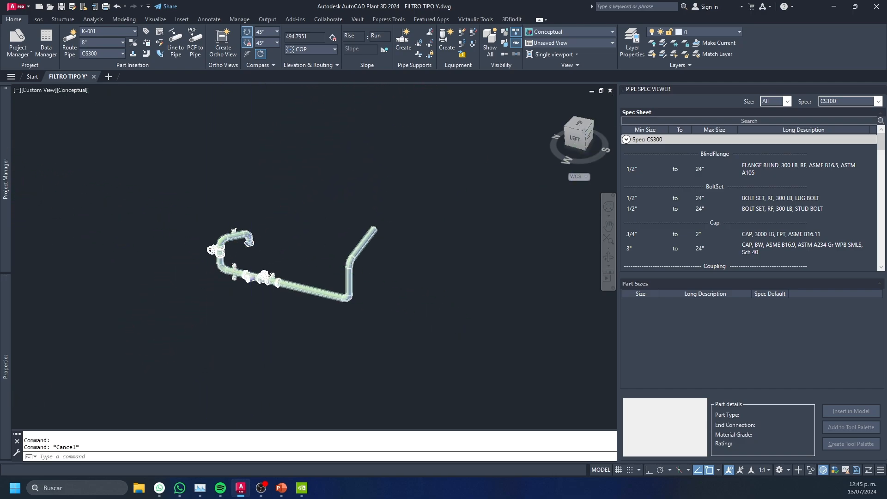
scroll(340, 304, "up", 4)
middle_click_drag(434, 285, 341, 238)
key("Escape")
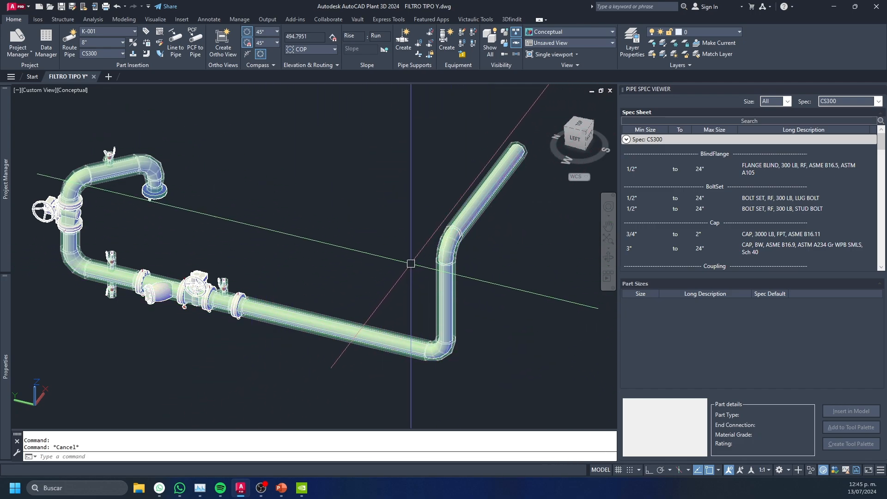
left_click(262, 310)
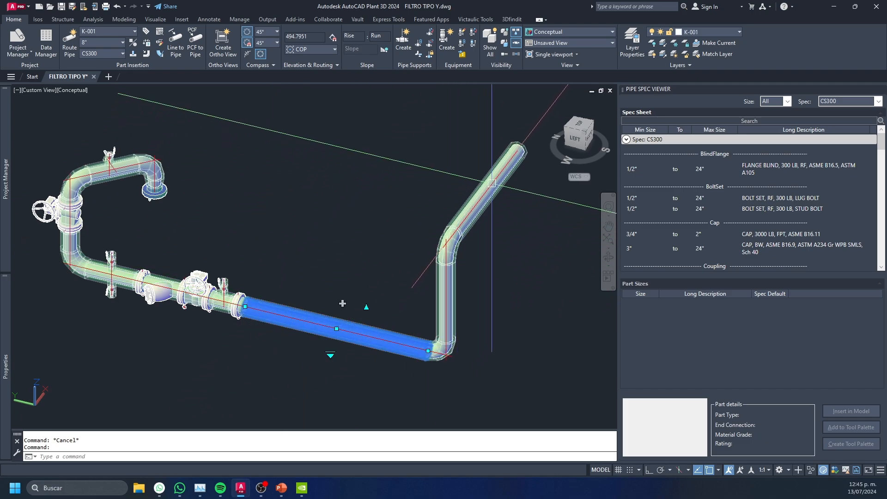
left_click(518, 149)
middle_click_drag(519, 148, 384, 169)
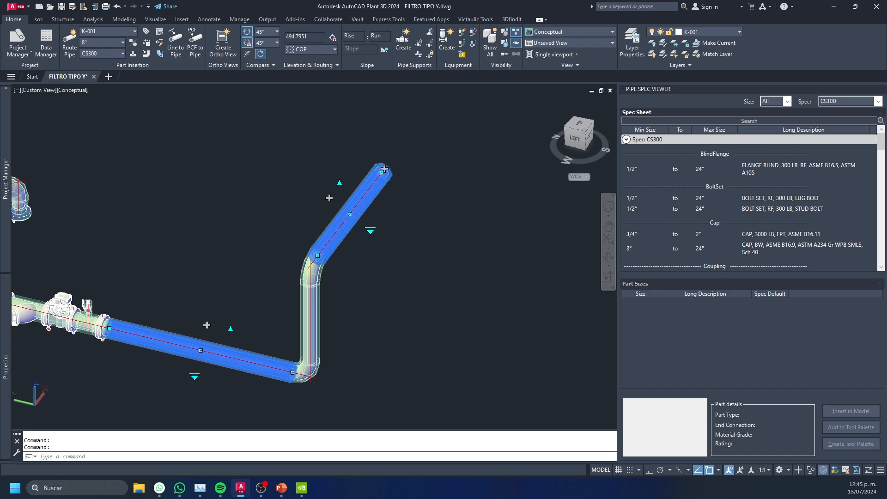
key("Escape")
- Continue routing line K-001 from the open end of the upper pipe with three horizontal legs forming a zigzag
left_click(395, 164)
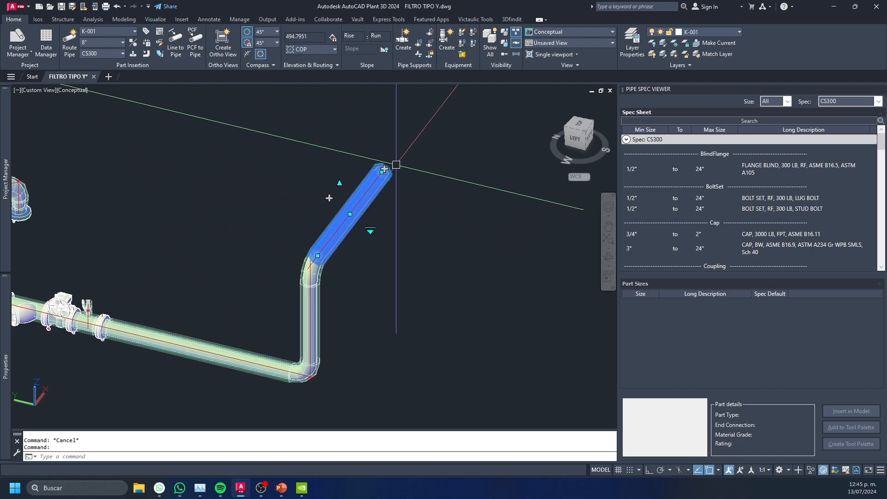
left_click(384, 169)
middle_click_drag(425, 190, 346, 173)
left_click(456, 190)
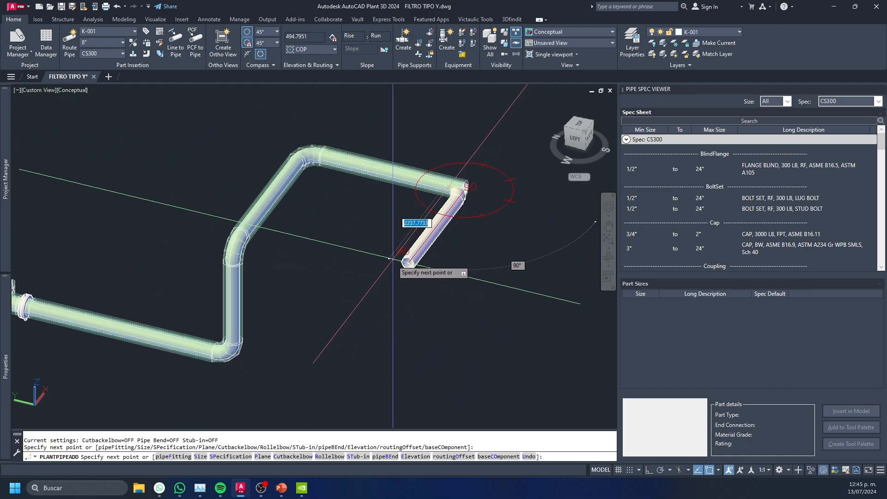
middle_click_drag(451, 286, 370, 278)
left_click(455, 300)
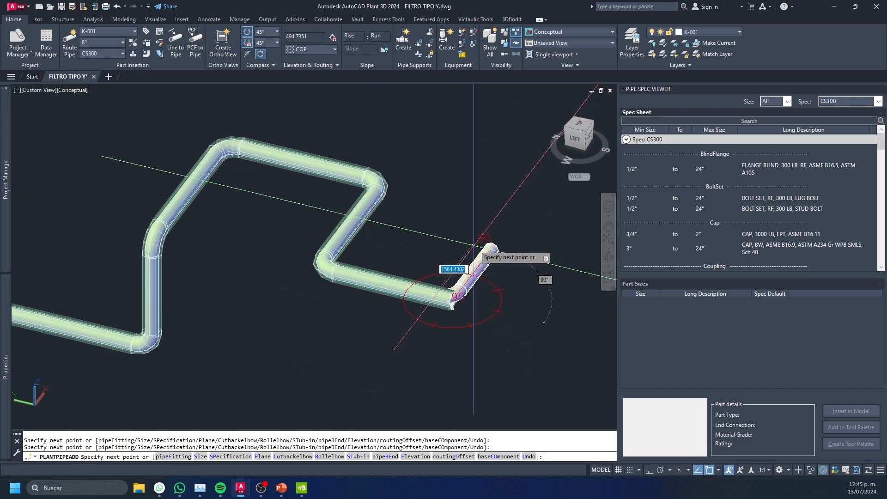
- Add a fourth horizontal leg and a vertical riser about 2153 high to line K-001, and finish routing
left_click(519, 185)
middle_click_drag(513, 134, 478, 217)
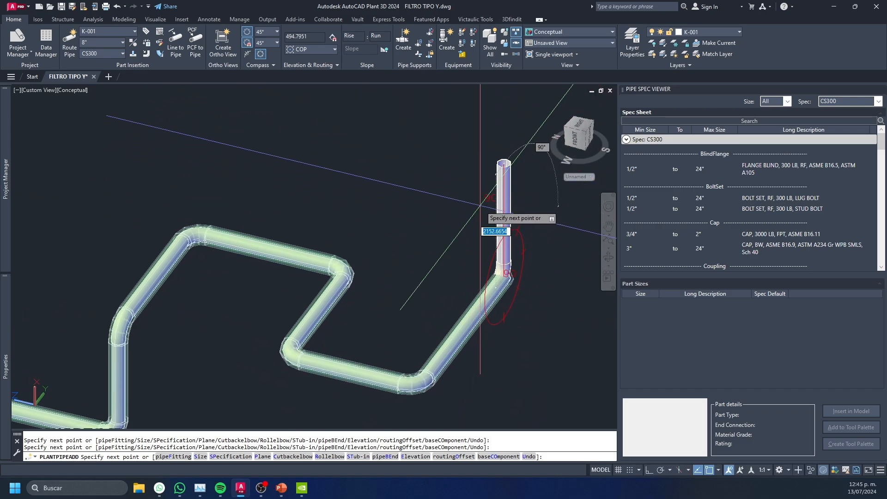
left_click(486, 169)
key("Escape")
scroll(457, 190, "down", 5)
scroll(390, 221, "up", 4)
middle_click_drag(397, 226, 278, 236)
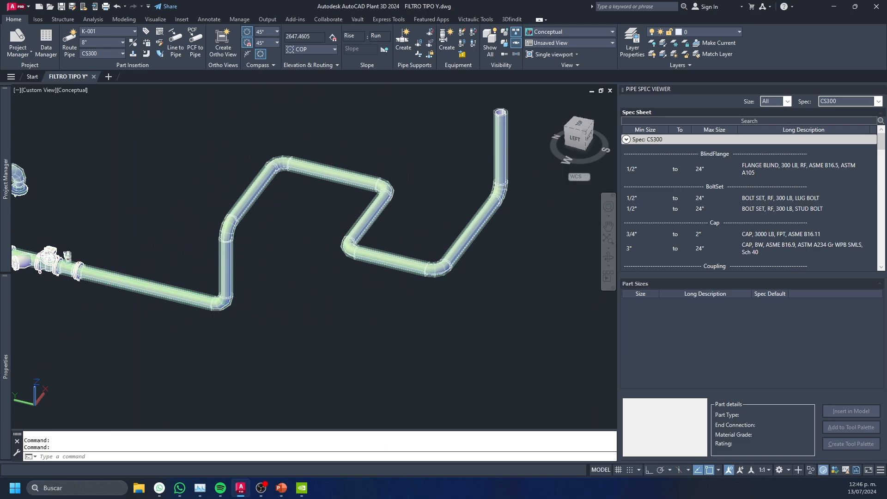
- Select the long lower pipe and the new end riser, plus the connected path between these two parts
left_click(115, 279)
left_click(499, 143)
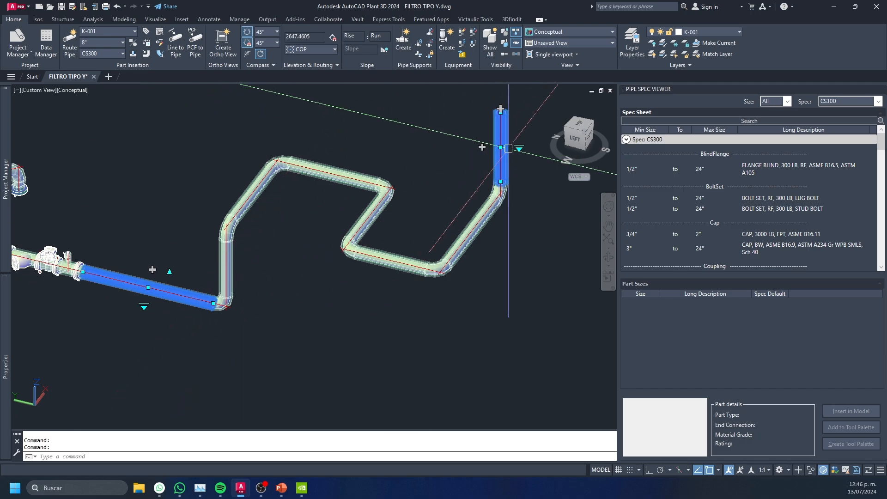
right_click(197, 299)
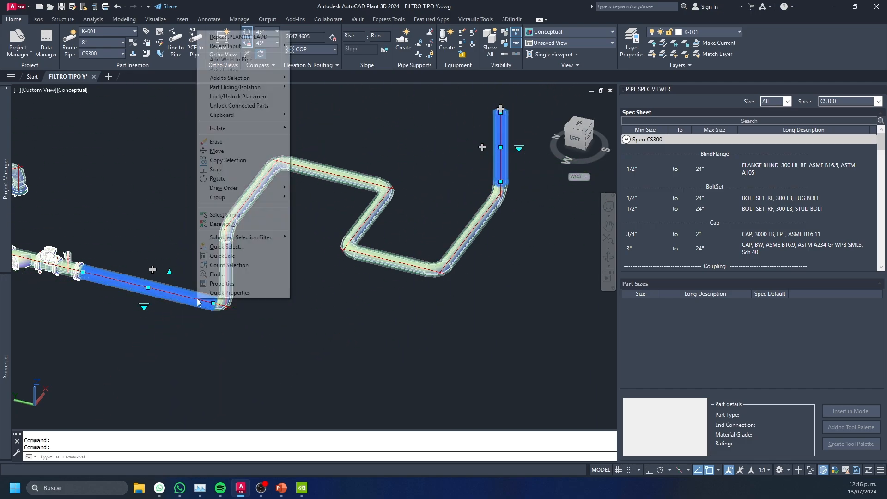
mouse_move(242, 88)
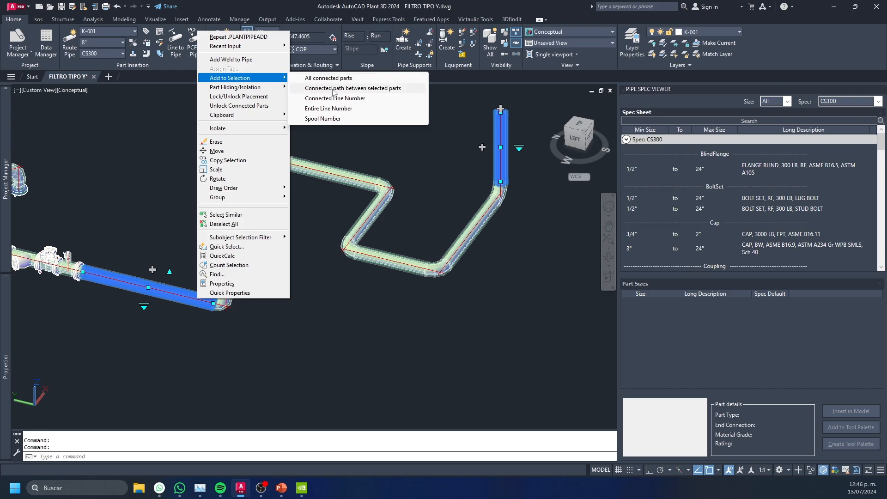
left_click(373, 89)
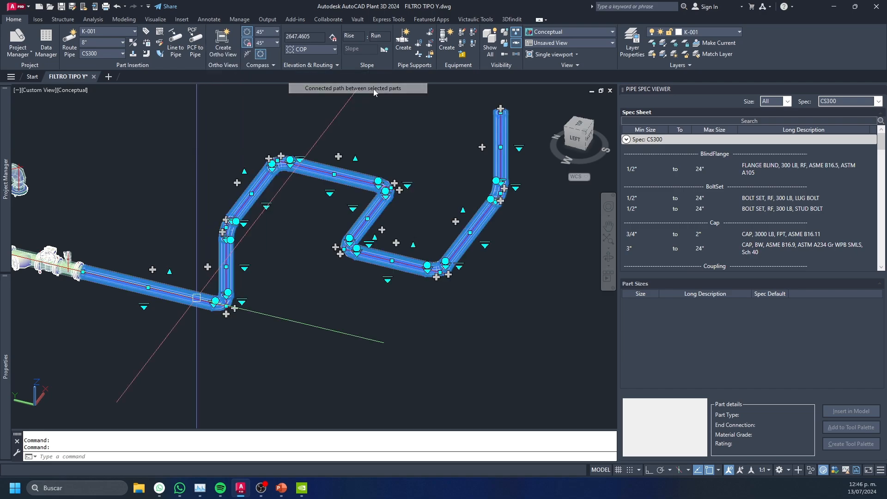
- Switch the Insulation Thickness of the selected parts to override mode and clear the selection
middle_click_drag(210, 252, 315, 249)
middle_click_drag(406, 249, 354, 273)
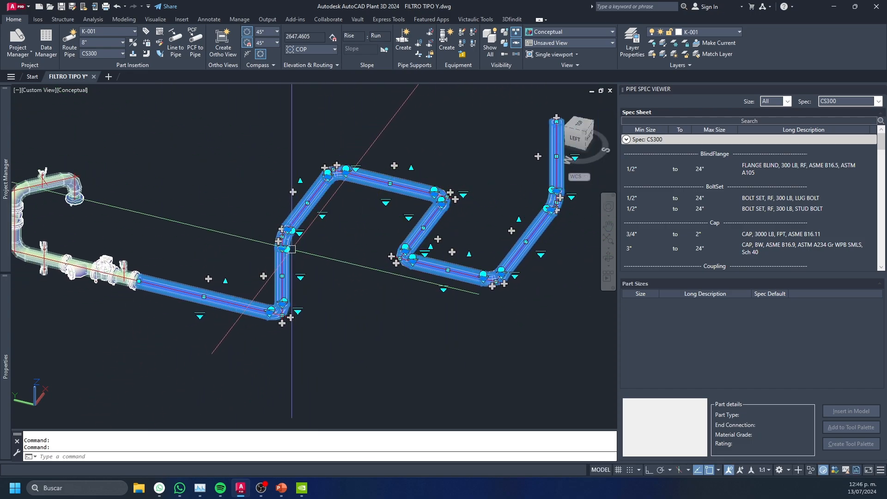
mouse_move(291, 249)
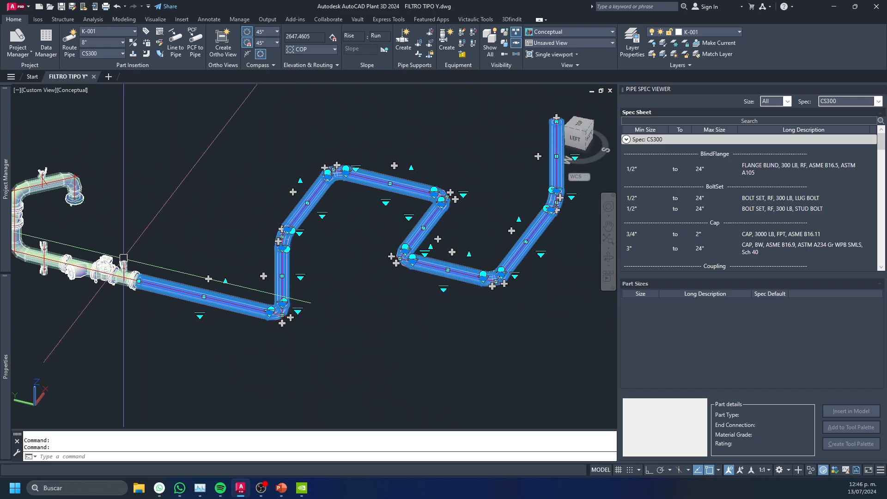
mouse_move(14, 350)
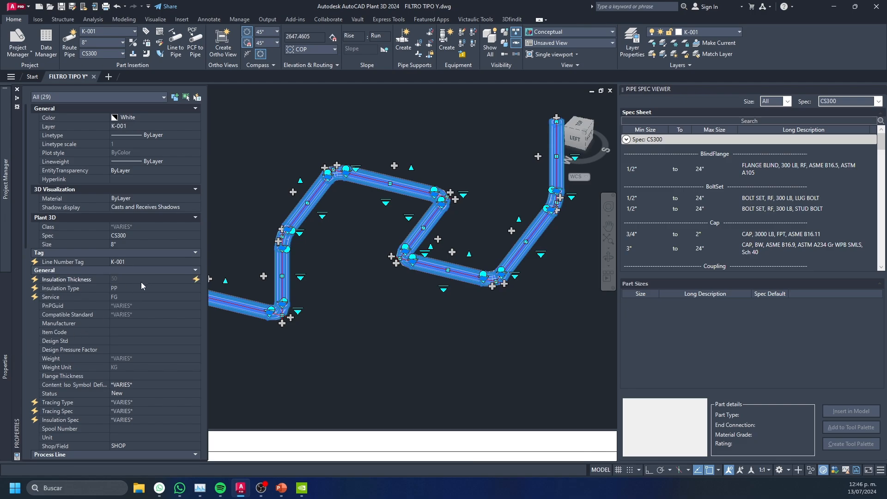
left_click(196, 280)
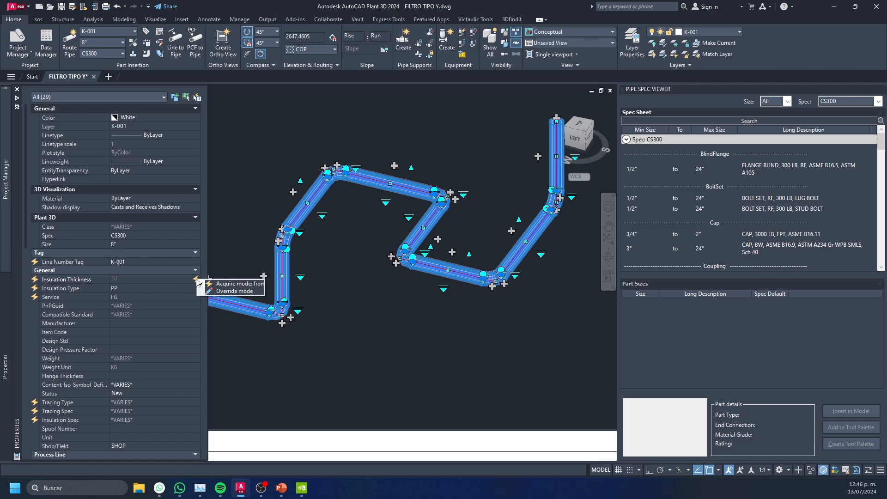
left_click(236, 293)
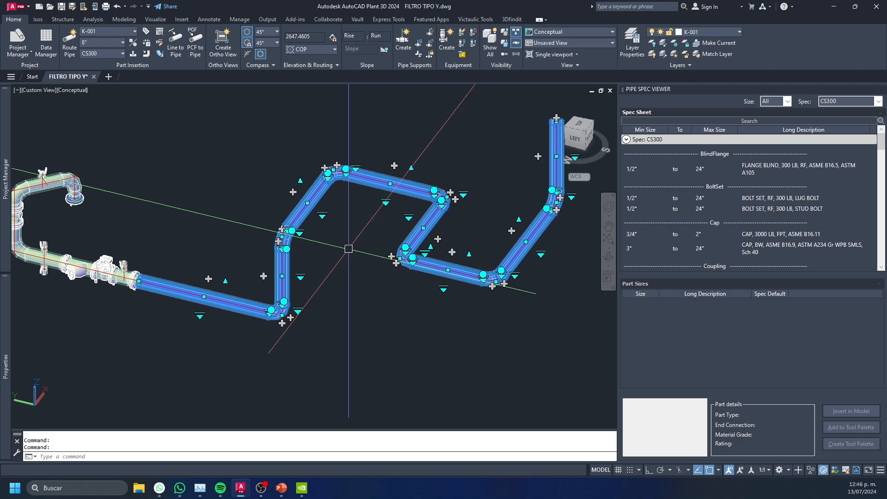
middle_click_drag(348, 247, 433, 241)
key("Escape")
middle_click_drag(293, 229, 337, 242)
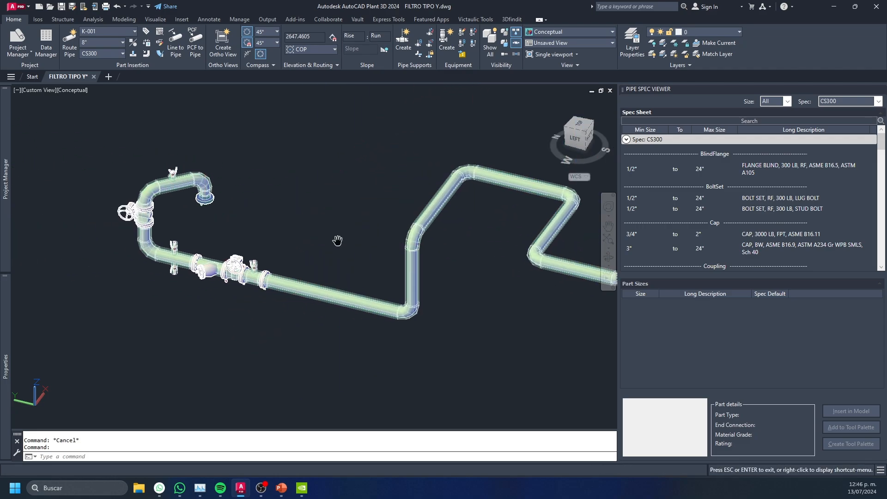
key("Escape")
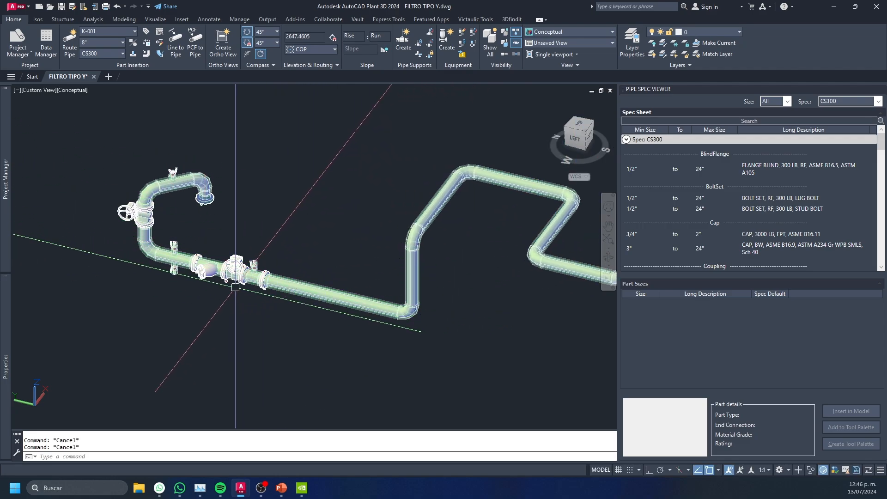
- Select the short pipe near the flanged end of K-001, set its process line's insulation thickness to blank, and deselect it
left_click(185, 192)
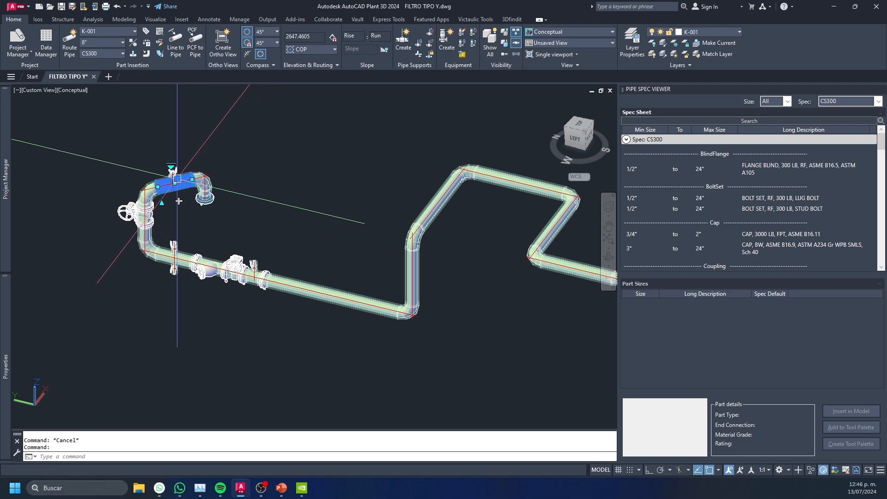
scroll(172, 190, "up", 3)
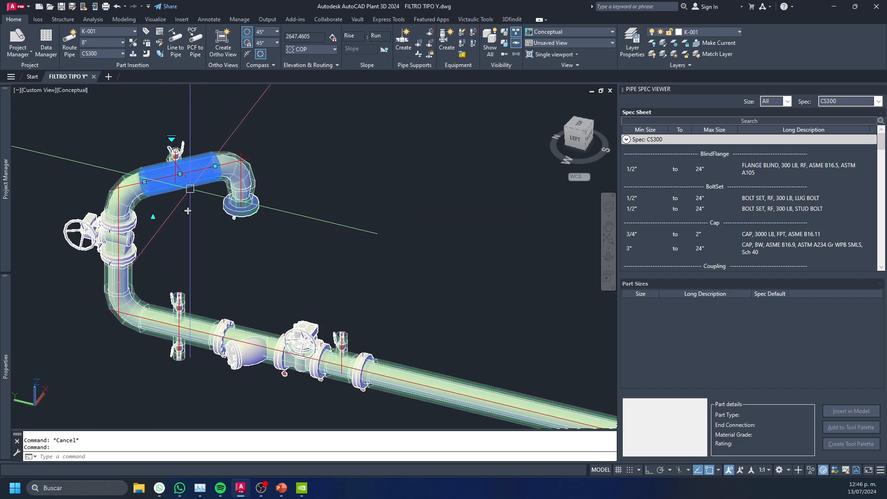
mouse_move(3, 332)
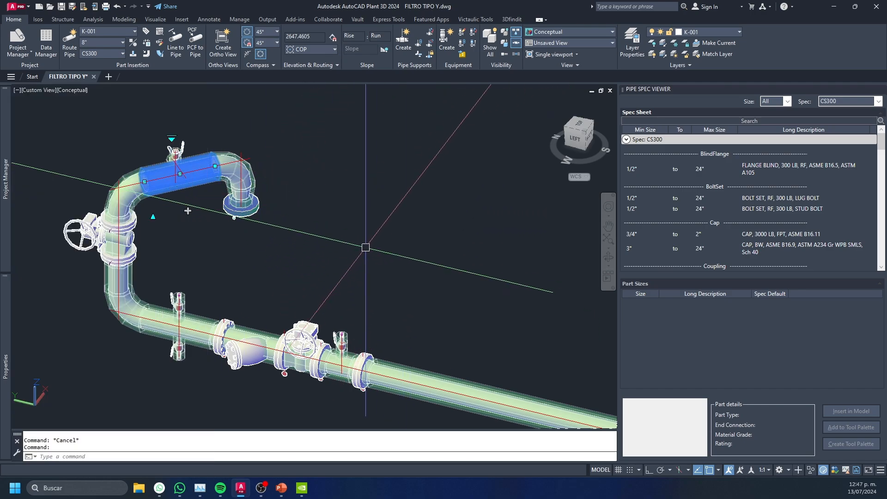
mouse_move(3, 309)
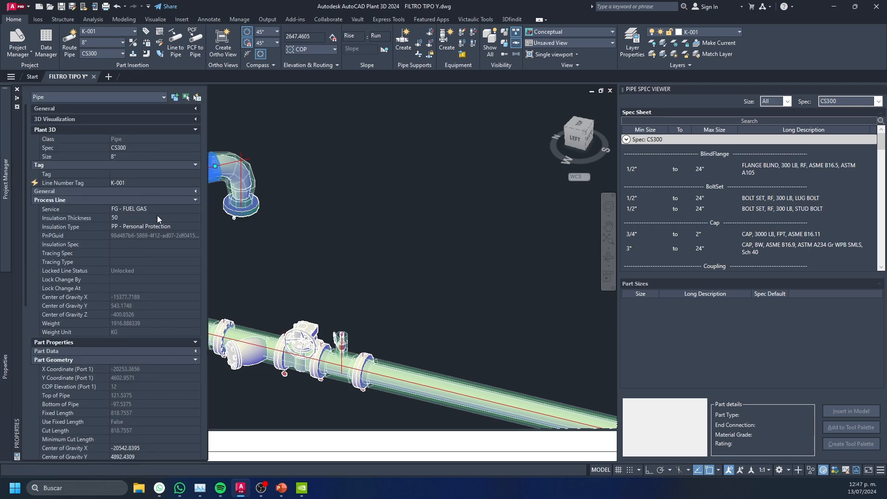
left_click(174, 218)
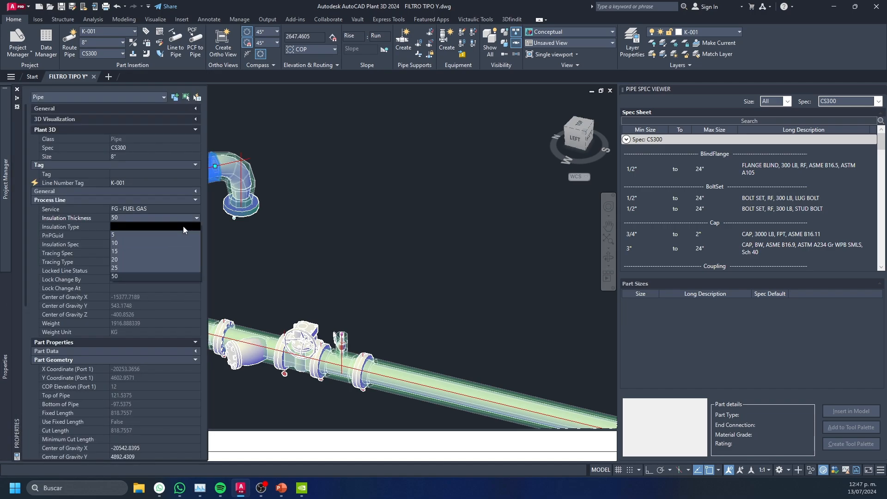
left_click(124, 227)
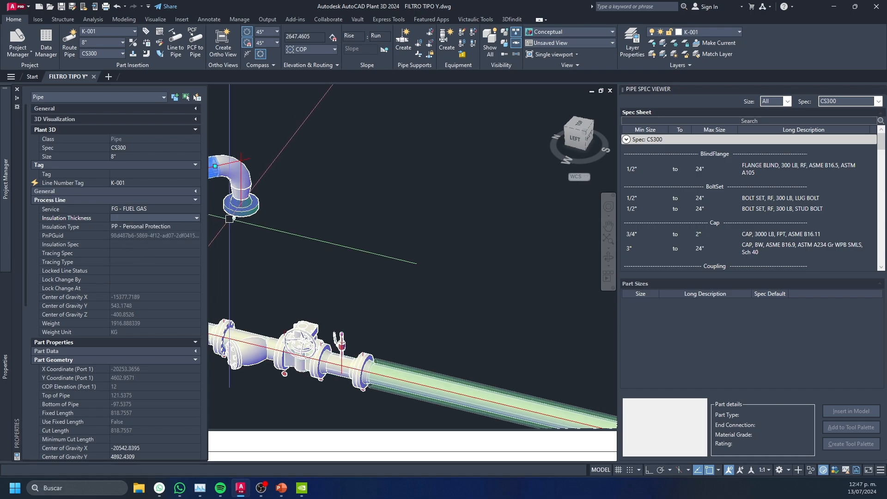
scroll(346, 224, "down", 3)
key("Escape")
scroll(322, 236, "up", 5)
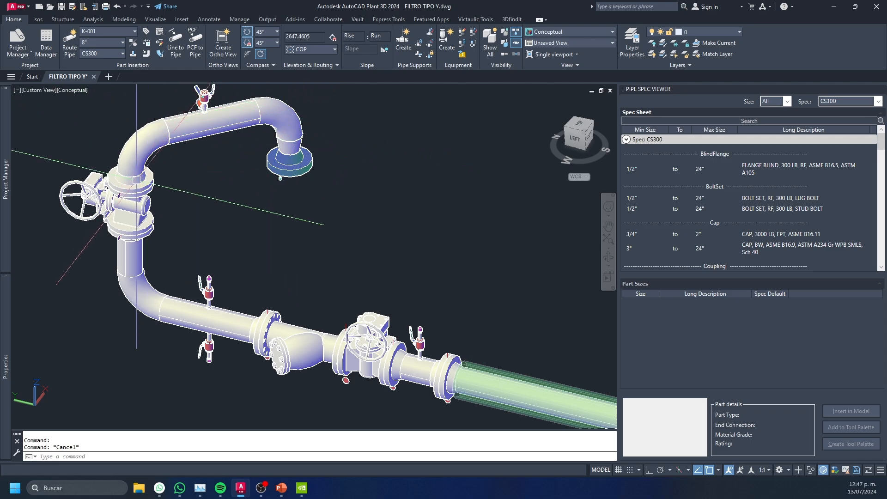
- Examine which parts of line K-001 show insulation, from the valve section along the overridden pipes to the riser
middle_click_drag(406, 361, 299, 258)
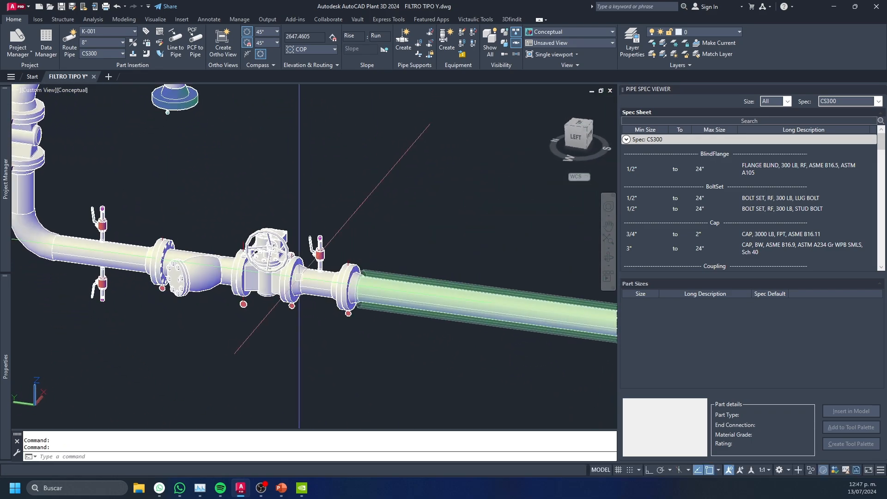
scroll(334, 284, "down", 4)
middle_click_drag(334, 284, 155, 292)
middle_click_drag(398, 285, 303, 311)
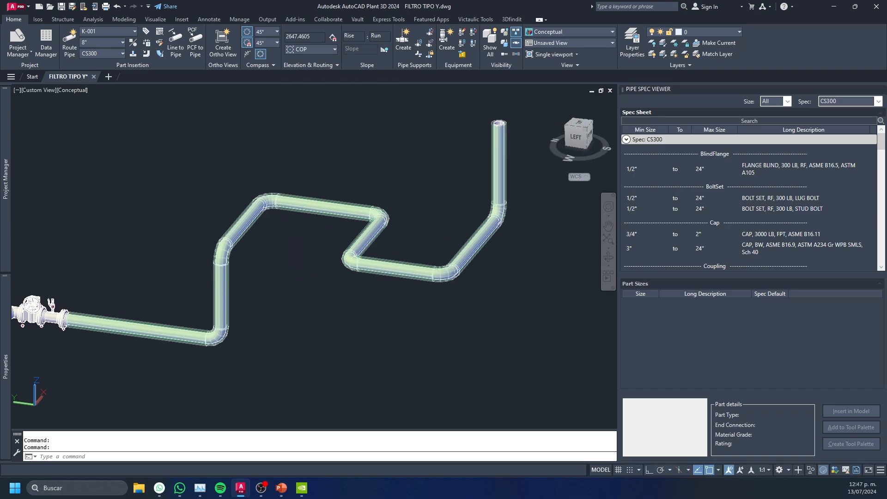
middle_click_drag(338, 268, 348, 285)
scroll(368, 271, "down", 3)
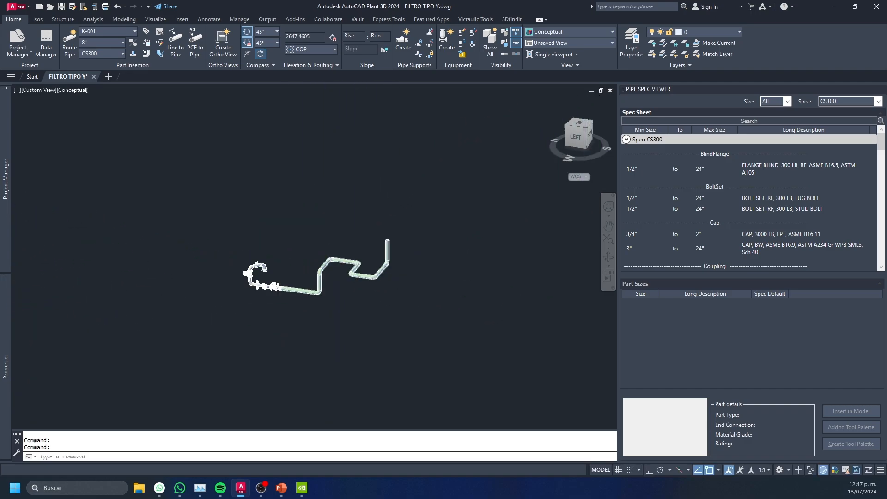
scroll(329, 275, "up", 2)
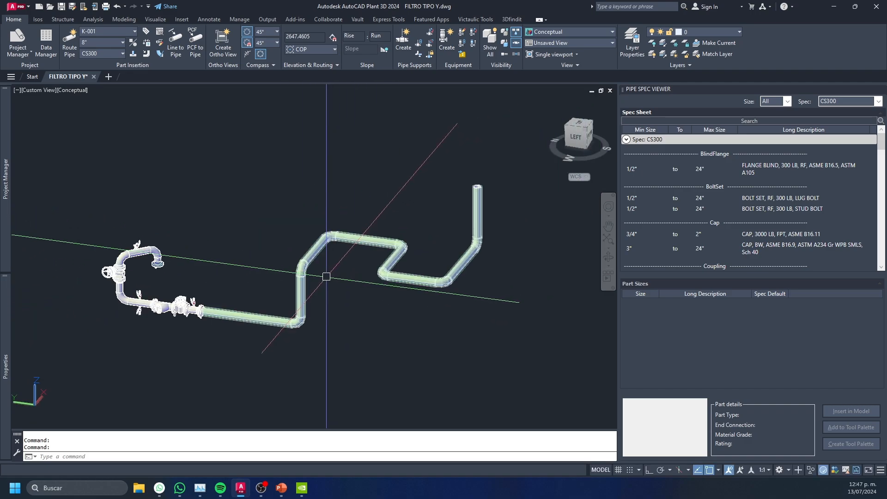
scroll(277, 287, "up", 3)
scroll(278, 273, "down", 2)
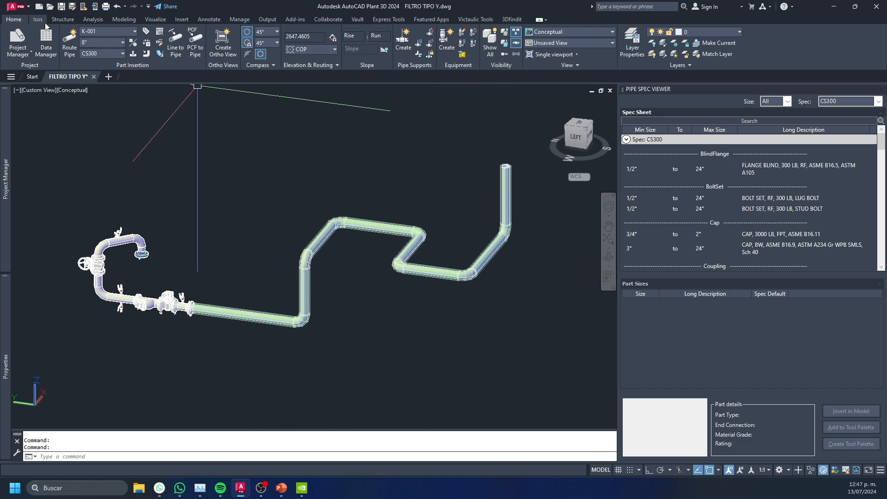
- Add an isometric insulation symbol at the middle of the lower horizontal pipe in the zigzag section before the end riser
left_click(39, 20)
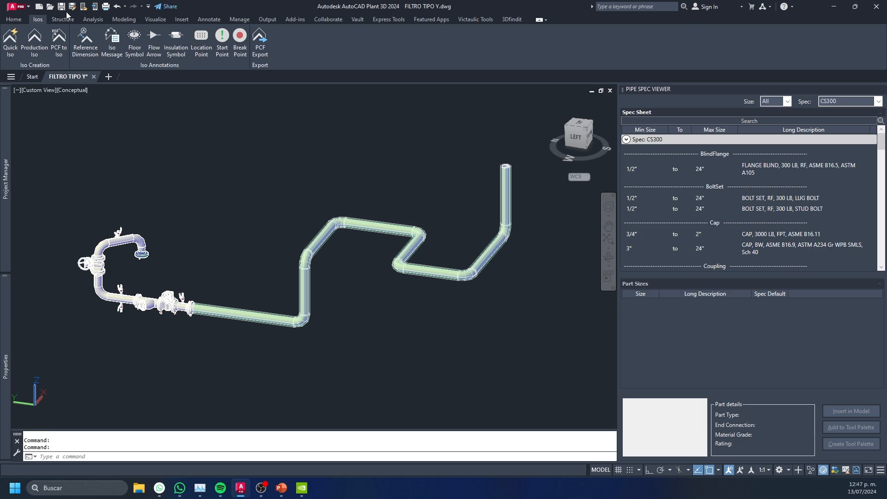
left_click(175, 41)
scroll(416, 258, "up", 5)
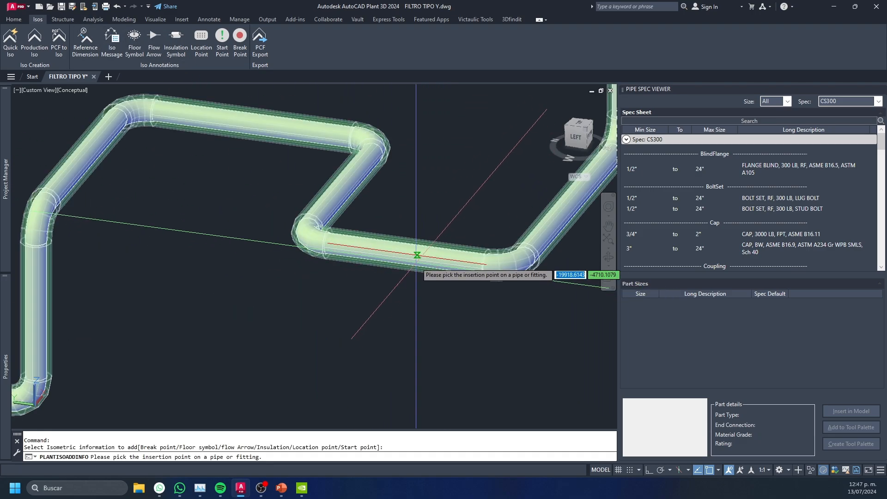
left_click(411, 255)
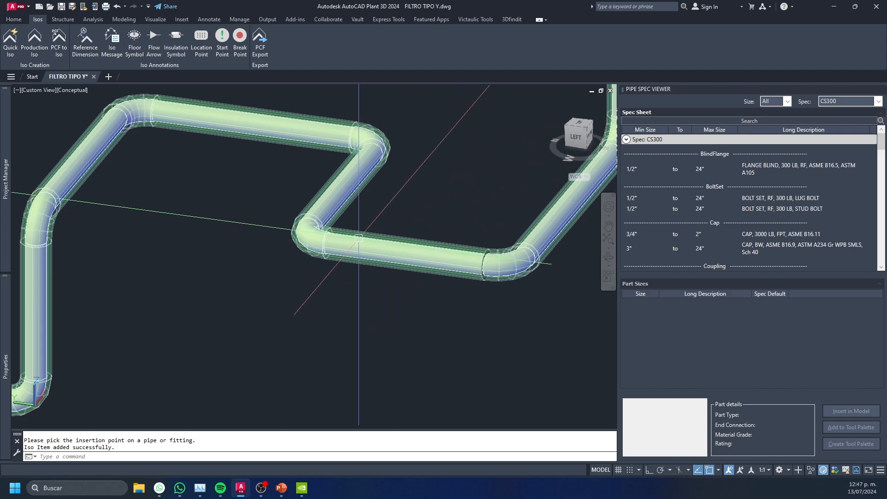
- Change the model's visual style to 2D Wireframe
type("vs")
key("Return")
type("2")
key("Return")
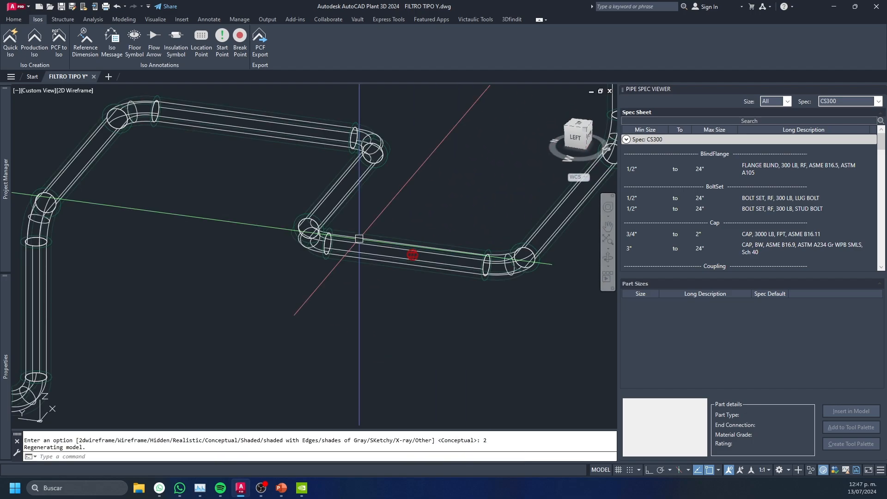
- Add a second isometric insulation symbol on the long lower pipe beside the flanged valve section
scroll(398, 273, "down", 5)
scroll(398, 269, "up", 3)
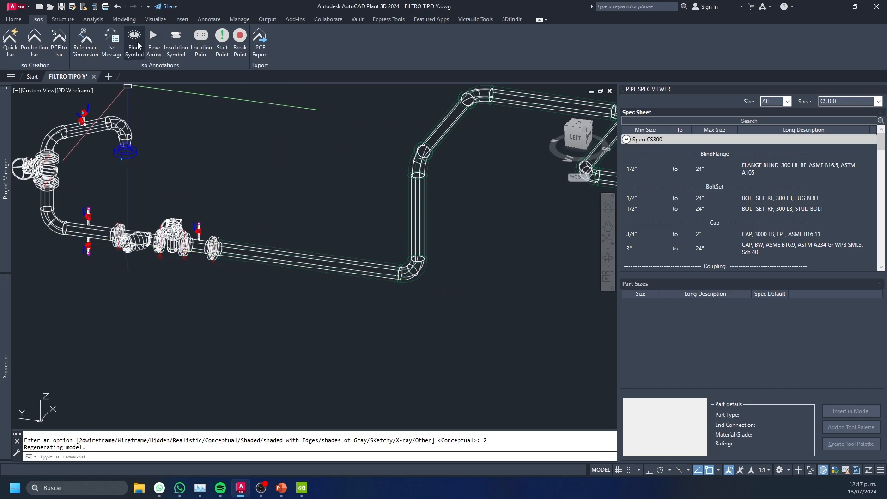
left_click(170, 46)
left_click(296, 257)
key("Escape")
scroll(241, 200, "down", 3)
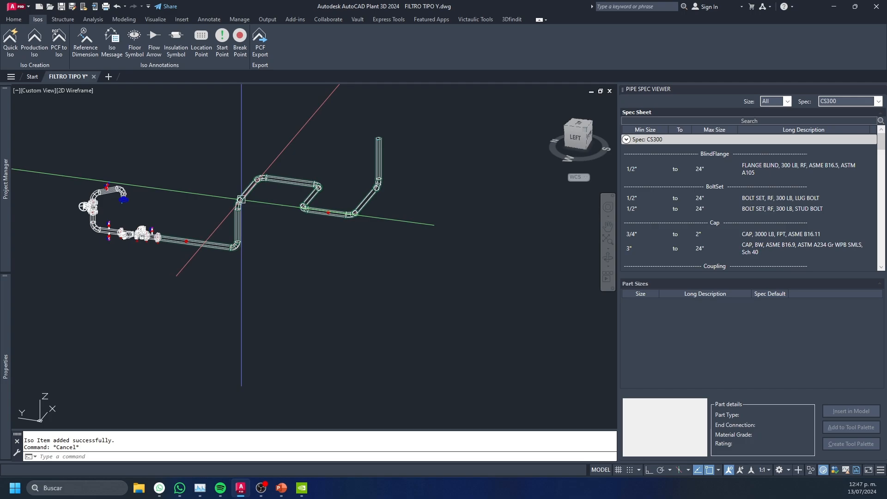
middle_click_drag(240, 200, 258, 229)
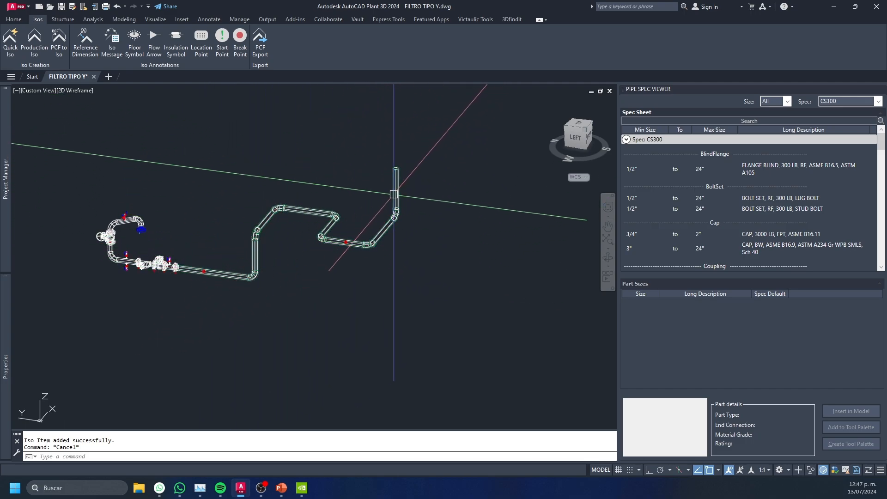
left_click(450, 123)
left_click(198, 291)
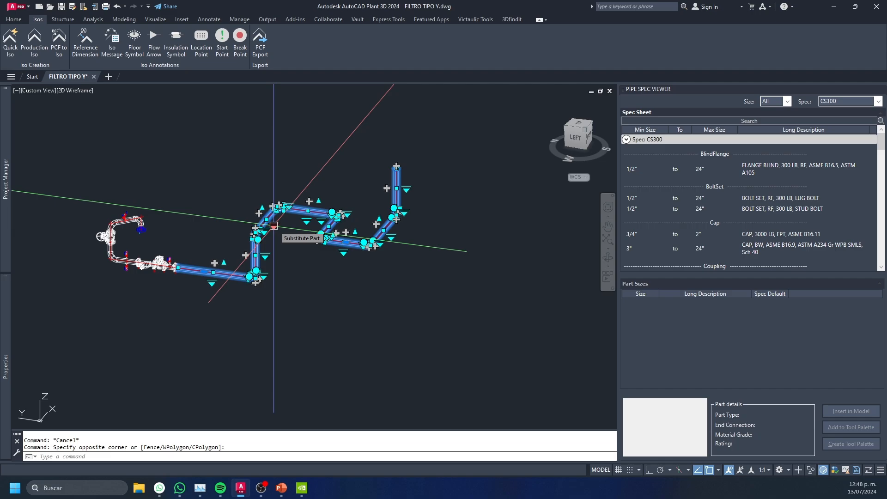
scroll(274, 226, "up", 4)
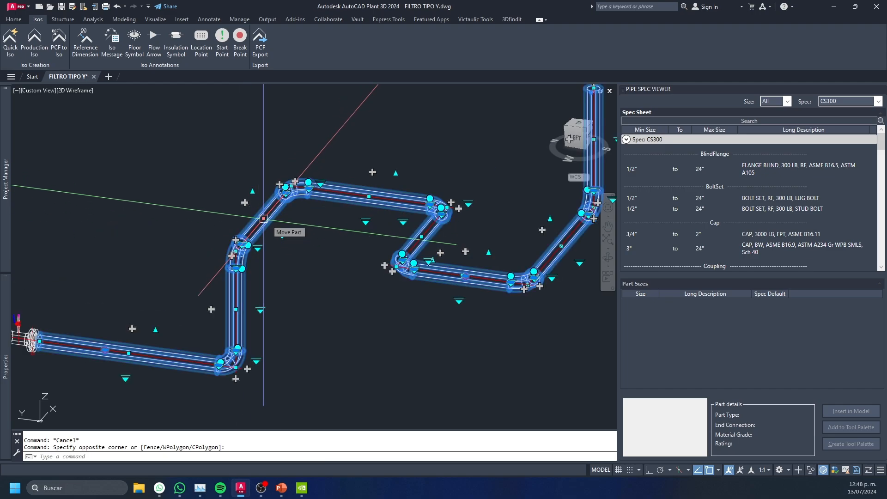
scroll(263, 218, "down", 2)
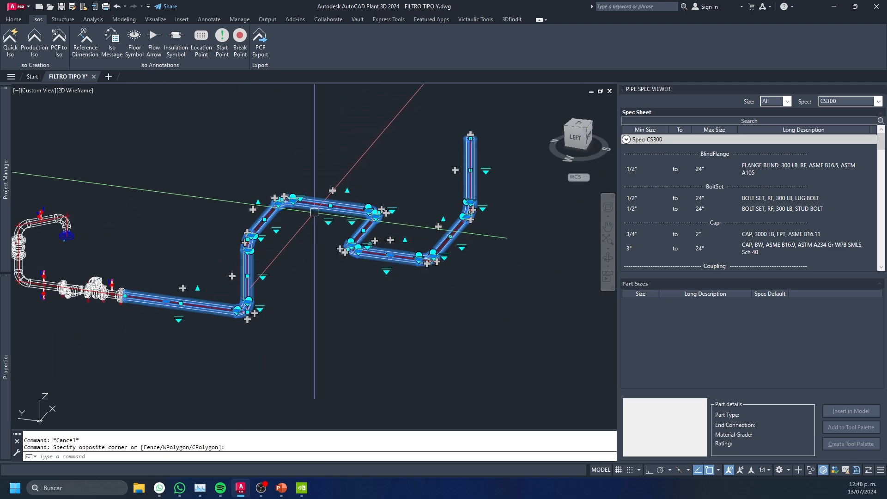
middle_click_drag(300, 230, 313, 245)
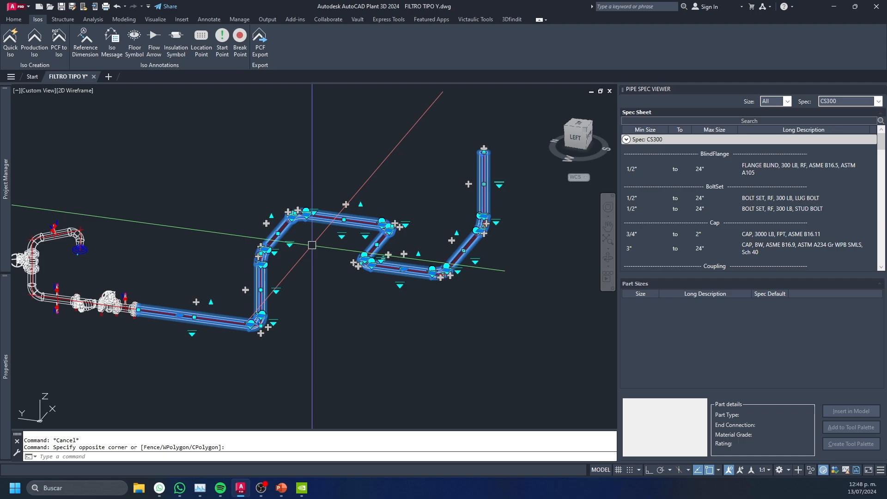
scroll(394, 275, "down", 2)
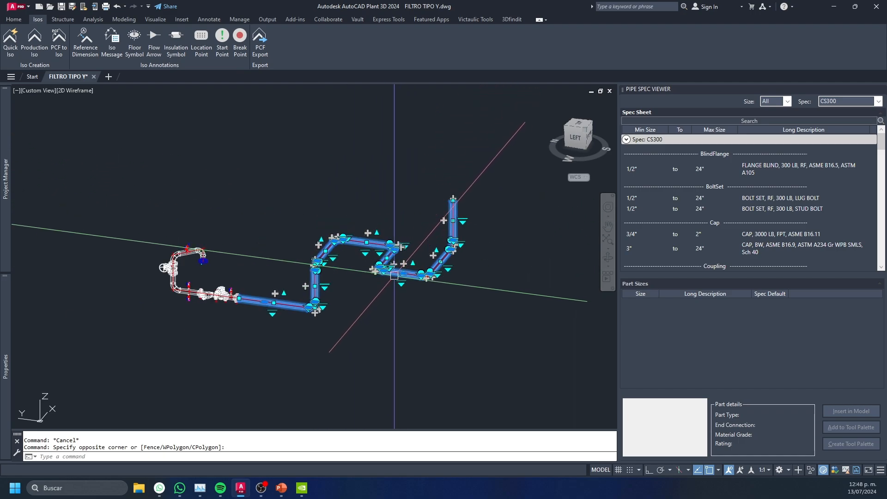
key("Escape")
key("Escape")
- Start a Quick Iso of the pipe run from the long lower pipe to the end riser, overriding the north arrow direction to Upper Right
left_click(492, 158)
left_click(260, 345)
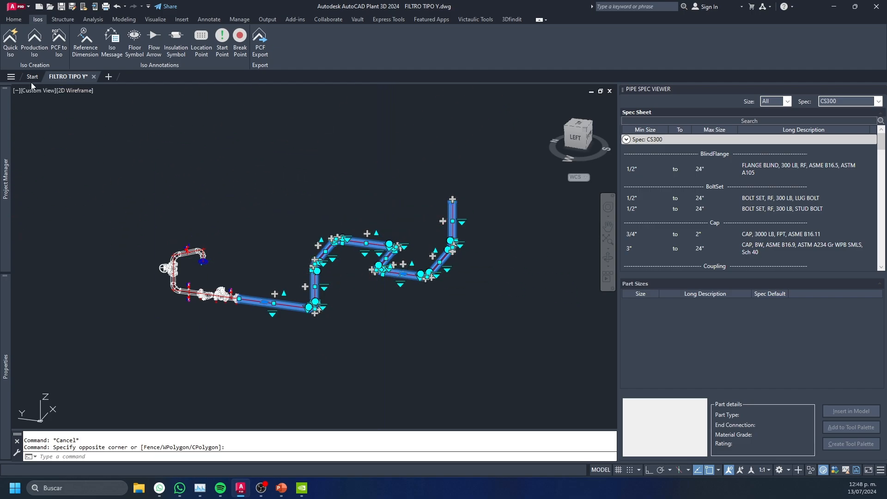
left_click(9, 46)
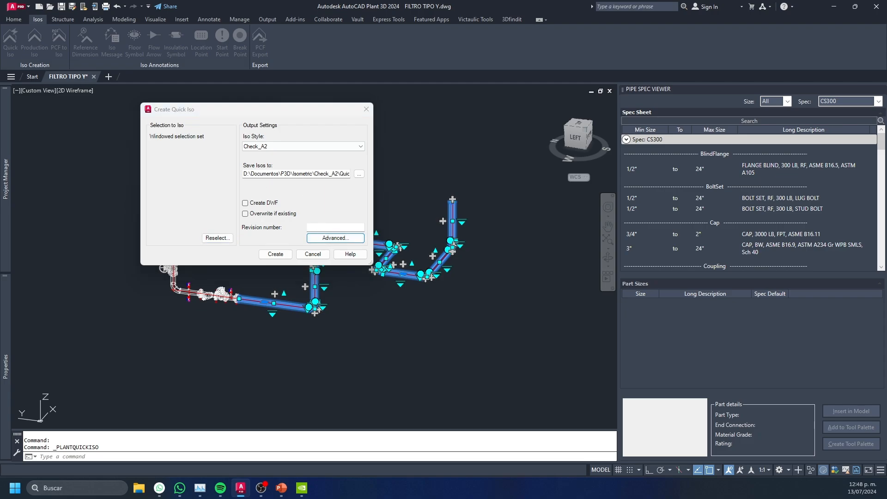
left_click(335, 238)
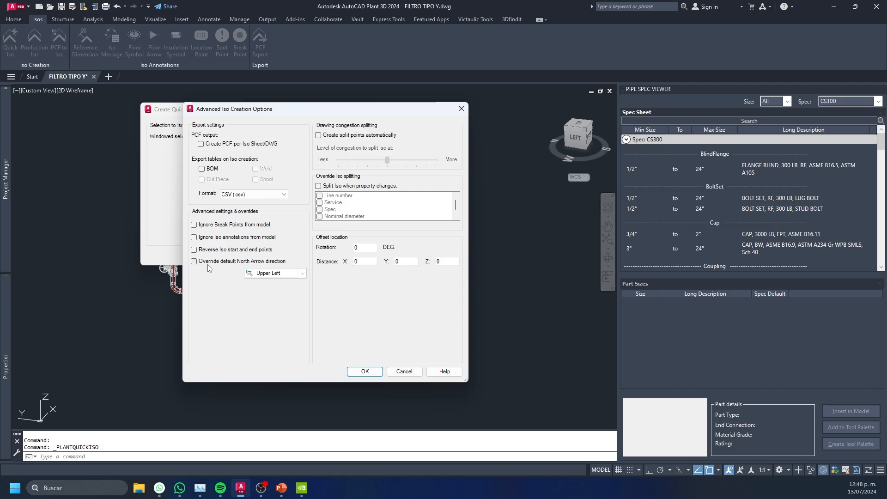
left_click(273, 273)
left_click(271, 294)
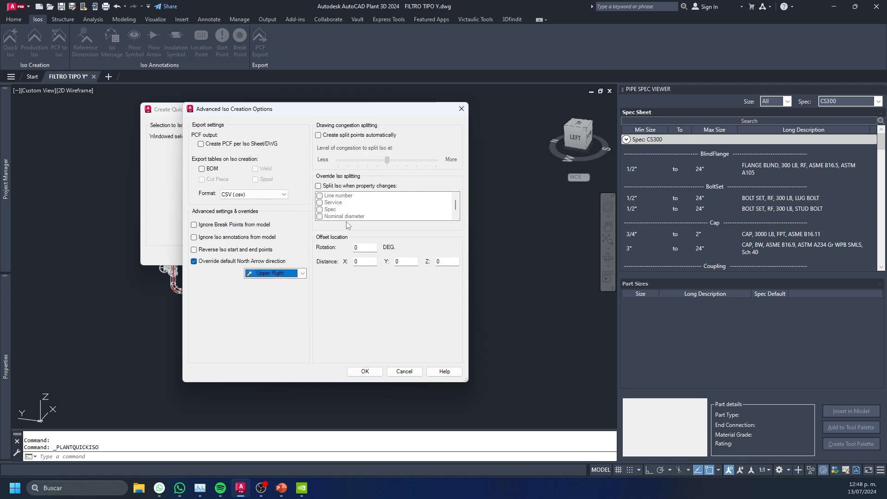
left_click(366, 372)
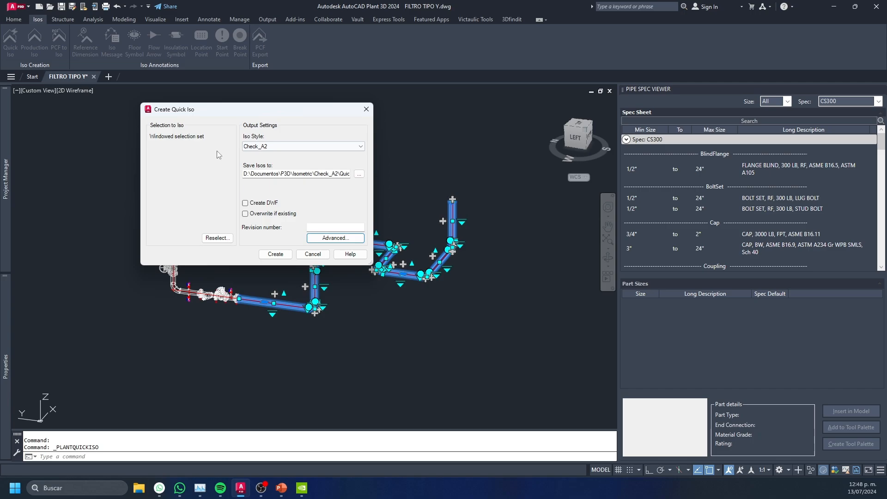
- Create the Quick Iso with the Check_A2 style and open the generated isometric drawing
left_click(274, 254)
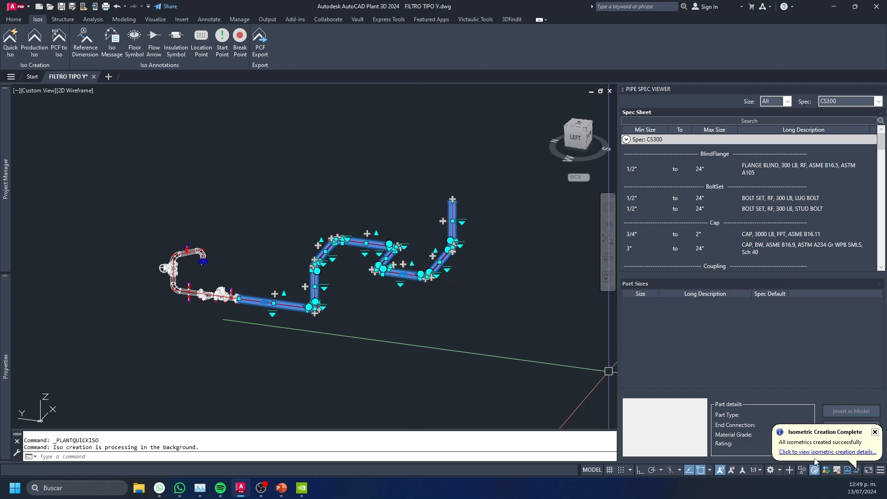
left_click(817, 454)
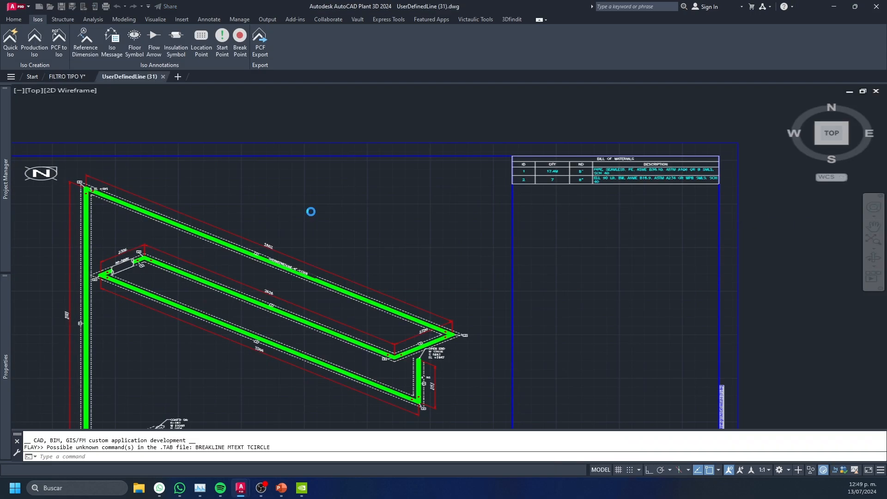
middle_click_drag(317, 245, 382, 171)
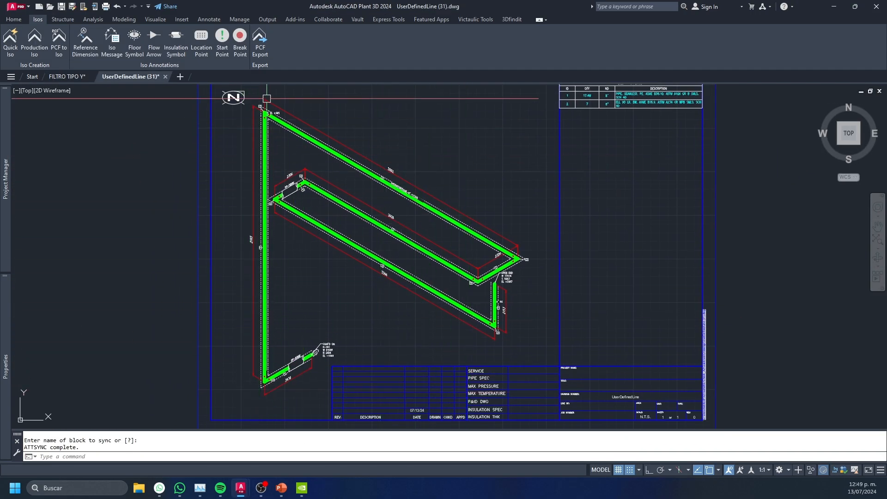
- Examine the insulation symbol, its label and the dashed insulation lines on the short segment of the isometric's inner loop
scroll(311, 183, "up", 4)
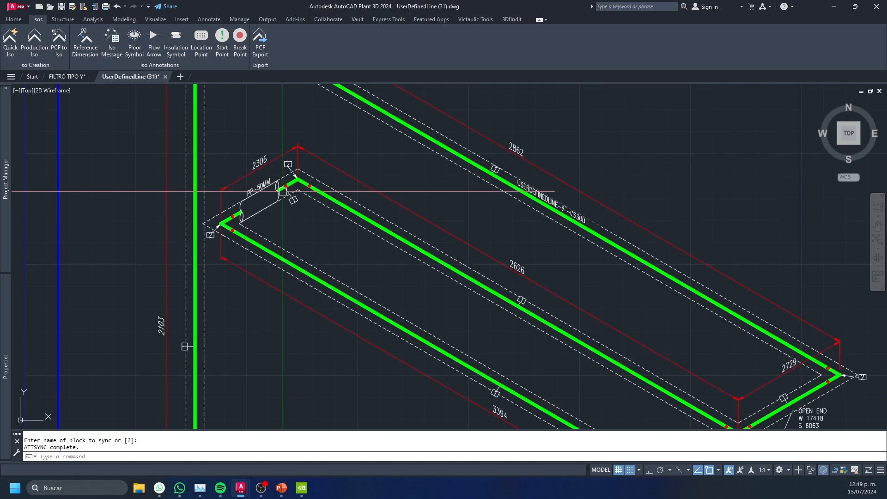
scroll(297, 206, "up", 5)
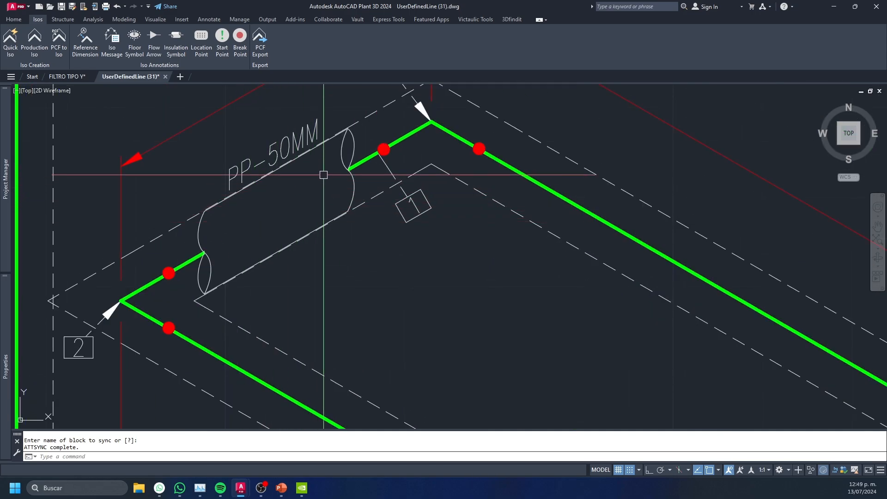
scroll(365, 183, "down", 10)
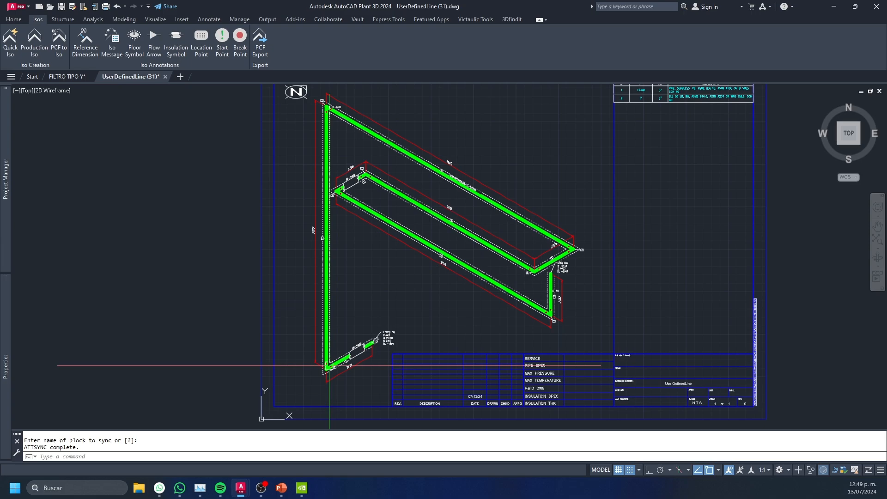
scroll(538, 247, "down", 12)
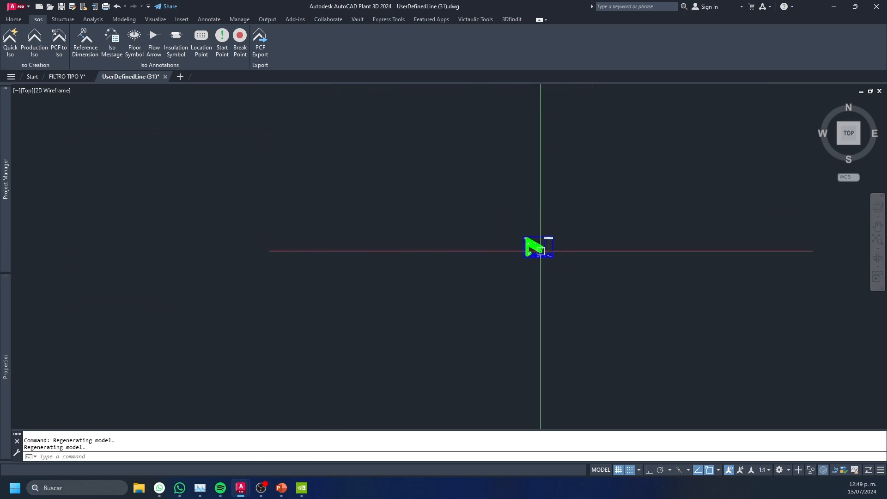
scroll(539, 248, "up", 14)
middle_click_drag(420, 242, 548, 213)
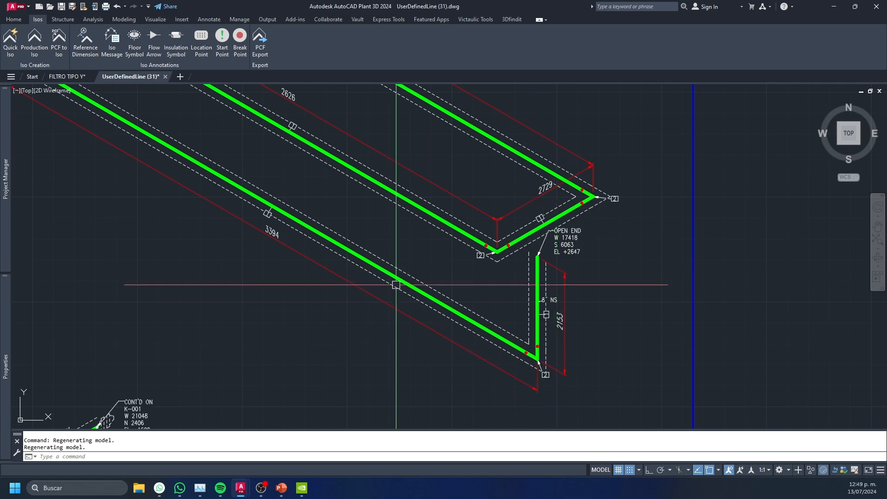
middle_click_drag(335, 249, 478, 294)
scroll(478, 294, "down", 10)
scroll(392, 228, "up", 14)
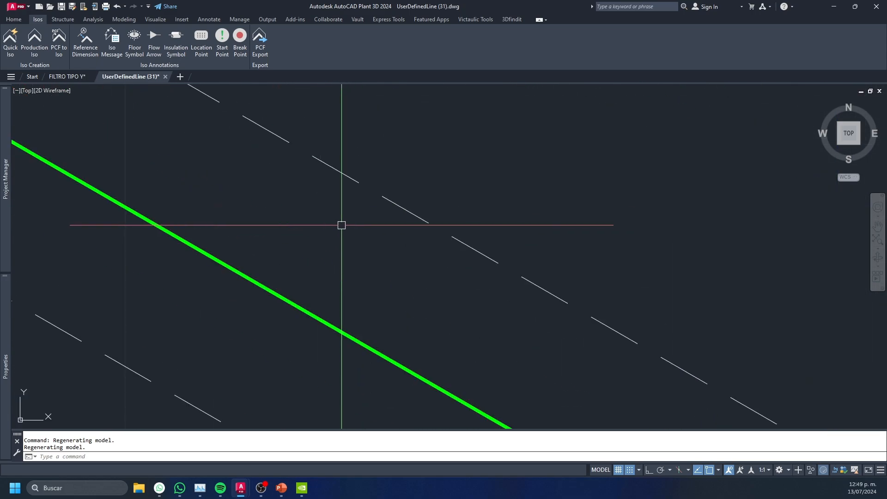
scroll(340, 224, "down", 3)
scroll(346, 214, "down", 4)
scroll(350, 249, "up", 2)
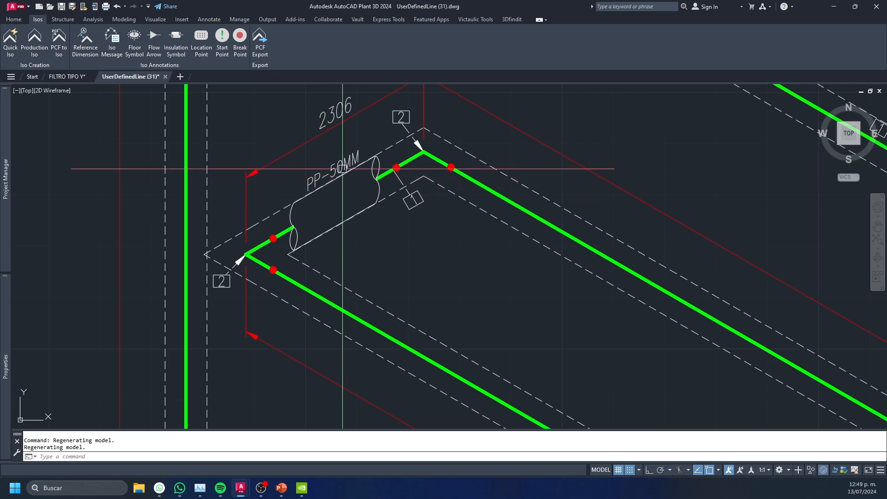
scroll(347, 192, "down", 4)
scroll(351, 190, "up", 5)
scroll(346, 189, "down", 5)
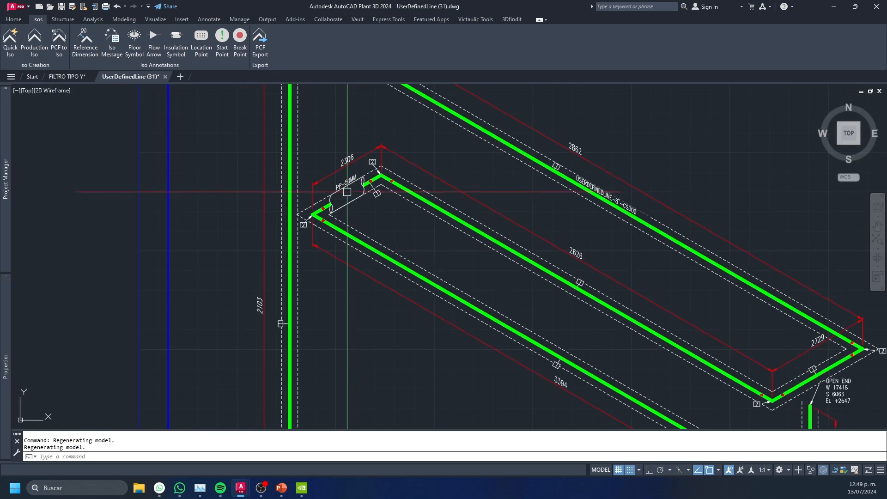
scroll(346, 183, "up", 8)
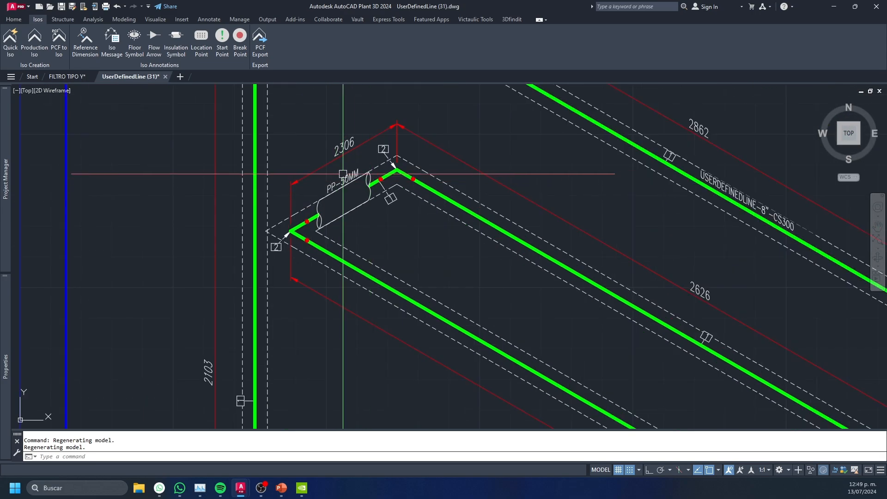
scroll(353, 175, "down", 8)
scroll(349, 212, "up", 4)
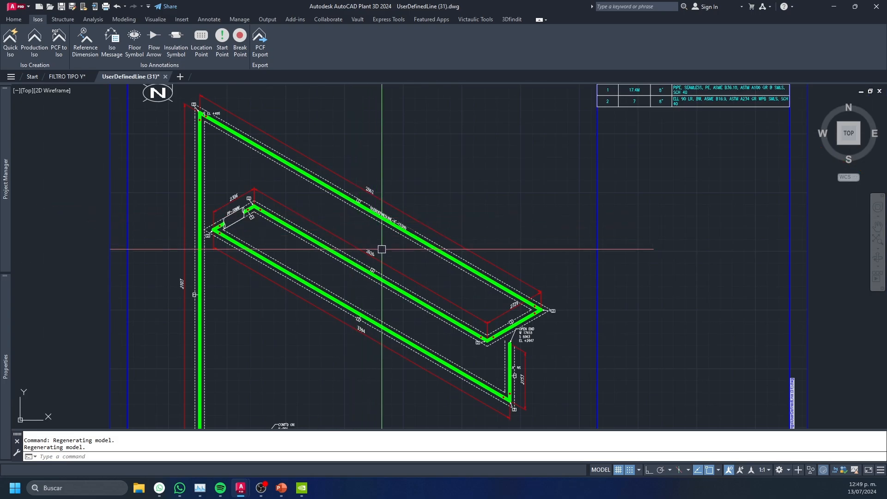
- Examine the insulation symbol and label on the lowest pipe segment, next to the K-001 continuation note
middle_click_drag(418, 235, 440, 154)
middle_click_drag(296, 340, 367, 257)
scroll(360, 276, "up", 6)
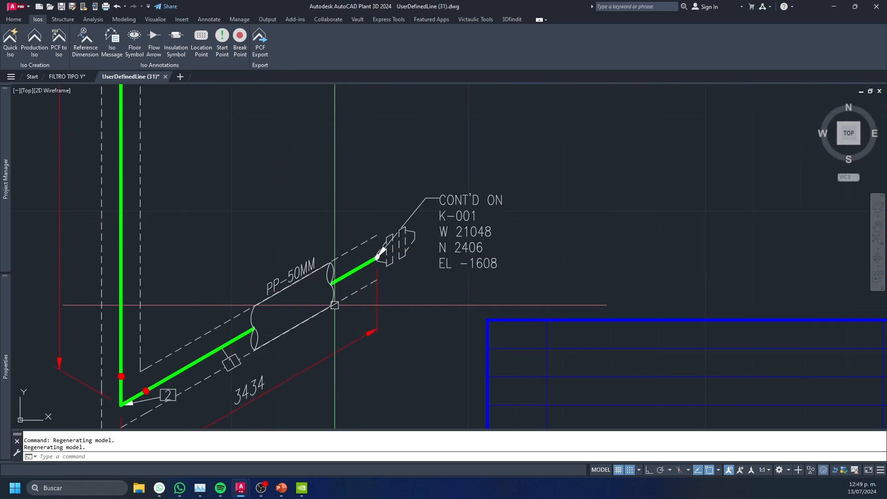
middle_click_drag(332, 305, 412, 244)
scroll(353, 243, "up", 2)
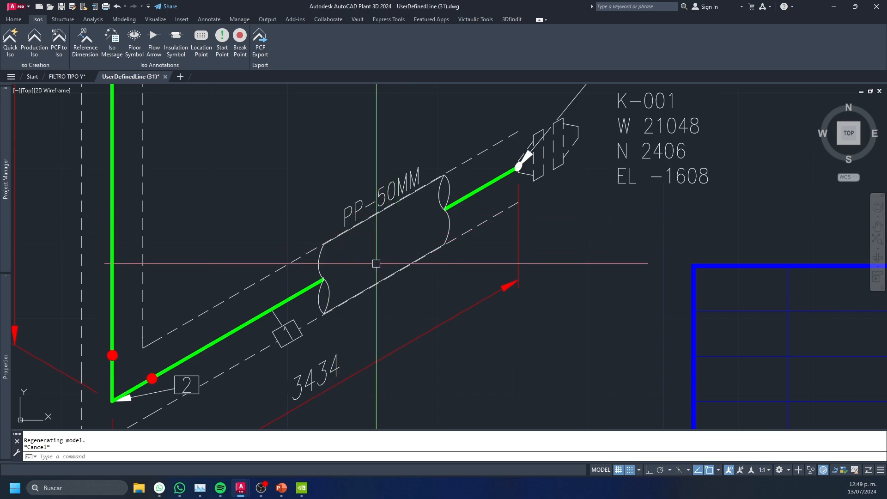
scroll(376, 263, "down", 5)
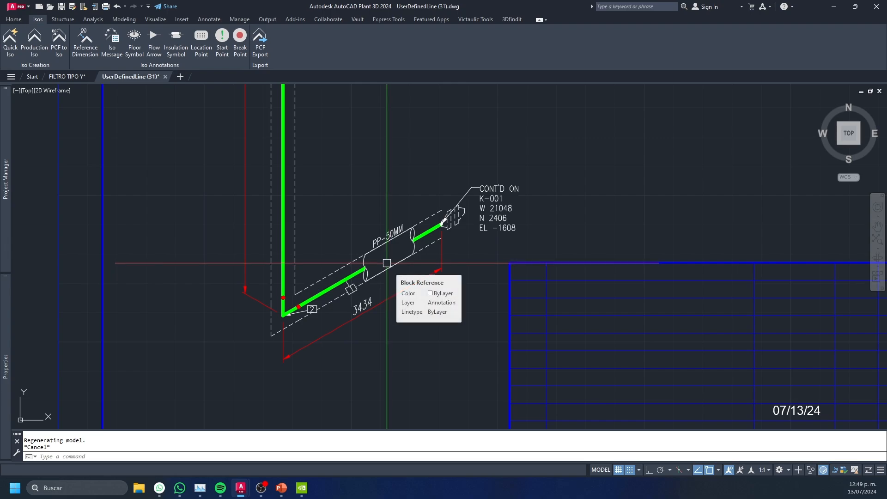
scroll(398, 231, "down", 3)
middle_click_drag(406, 211, 402, 247)
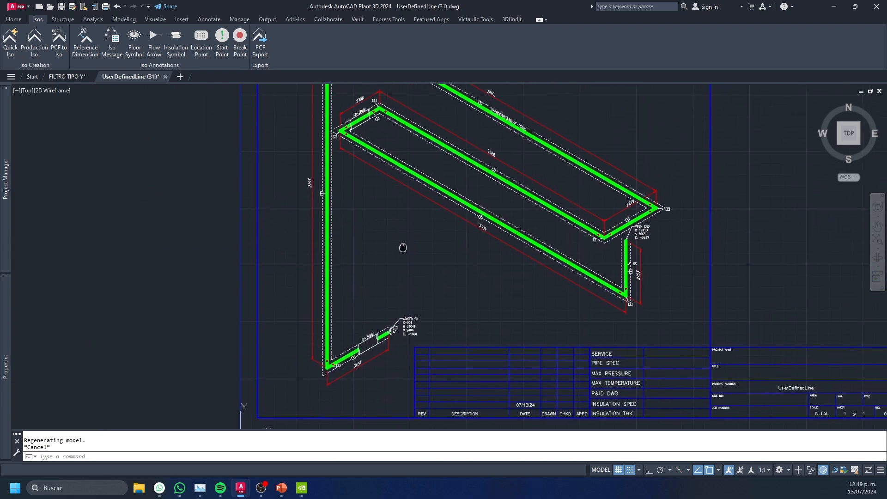
- Review the insulation annotations across the whole isometric sheet, and return to the FILTRO TIPO Y drawing
scroll(404, 243, "down", 6)
scroll(405, 241, "up", 4)
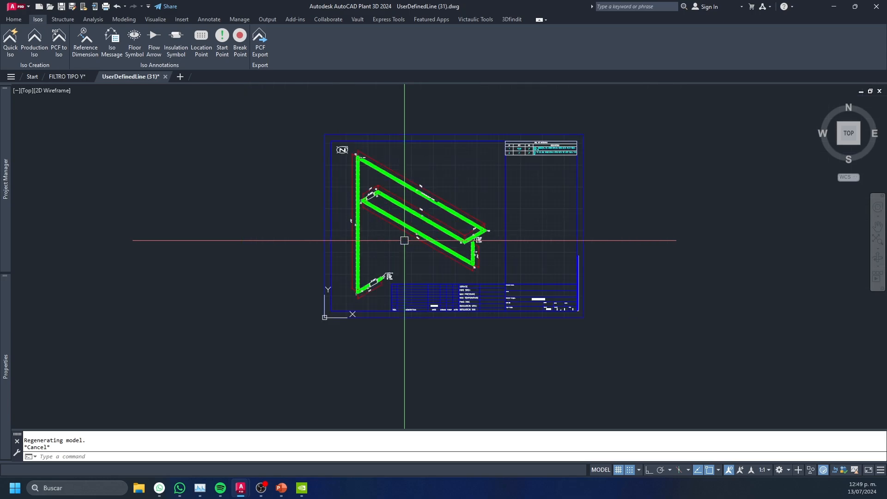
scroll(403, 237, "up", 6)
scroll(403, 233, "down", 5)
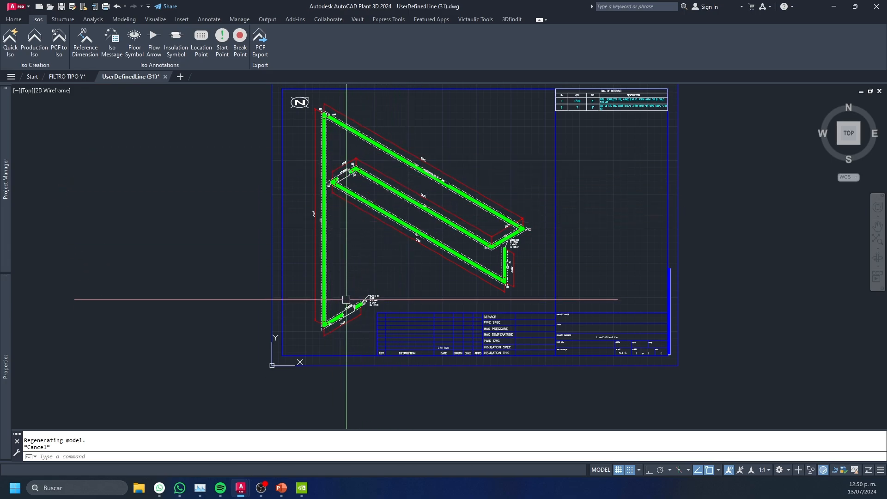
scroll(342, 310, "up", 5)
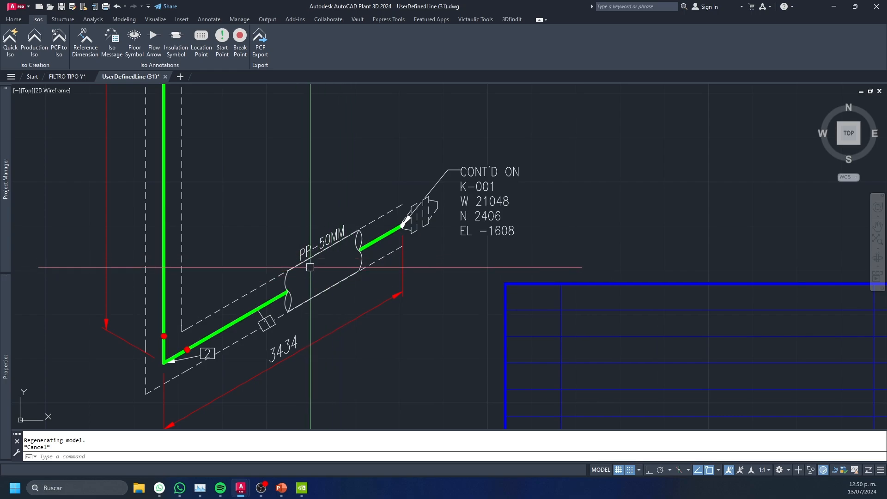
scroll(309, 267, "down", 5)
scroll(296, 233, "down", 2)
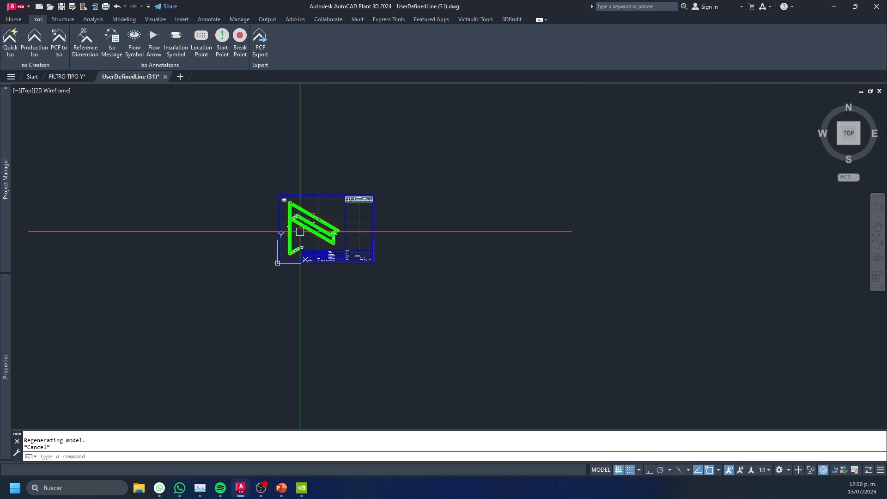
scroll(292, 232, "up", 7)
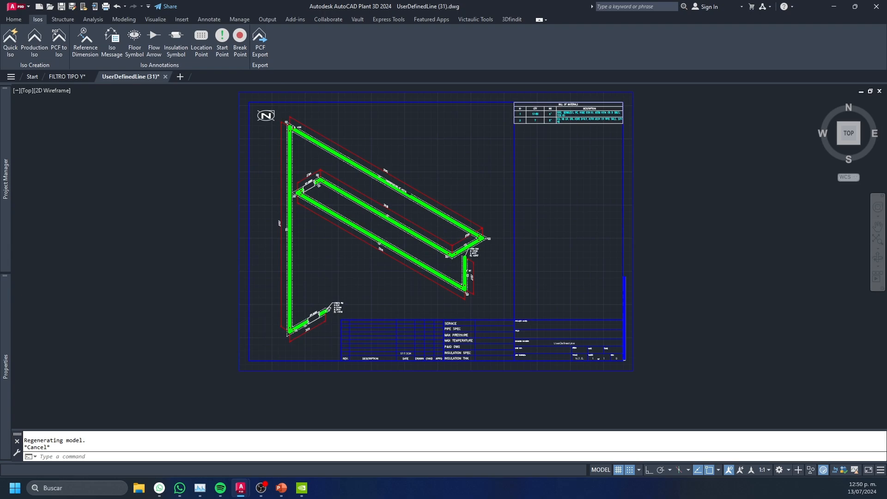
left_click(68, 76)
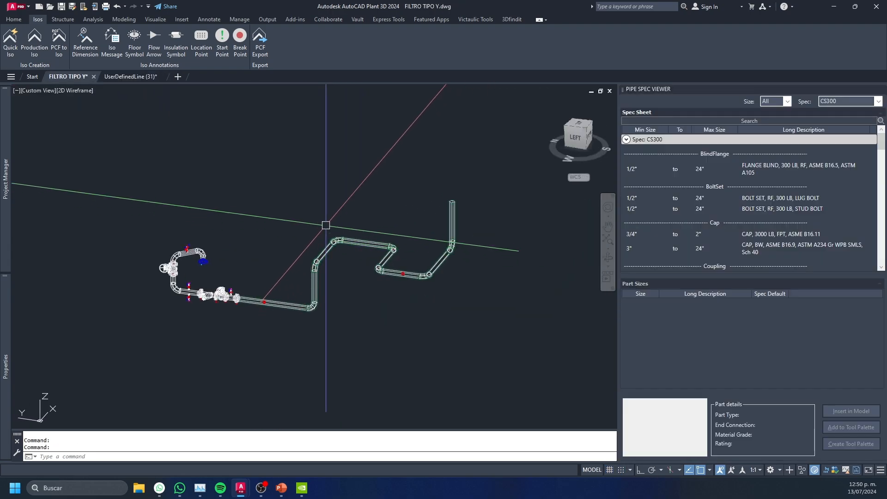